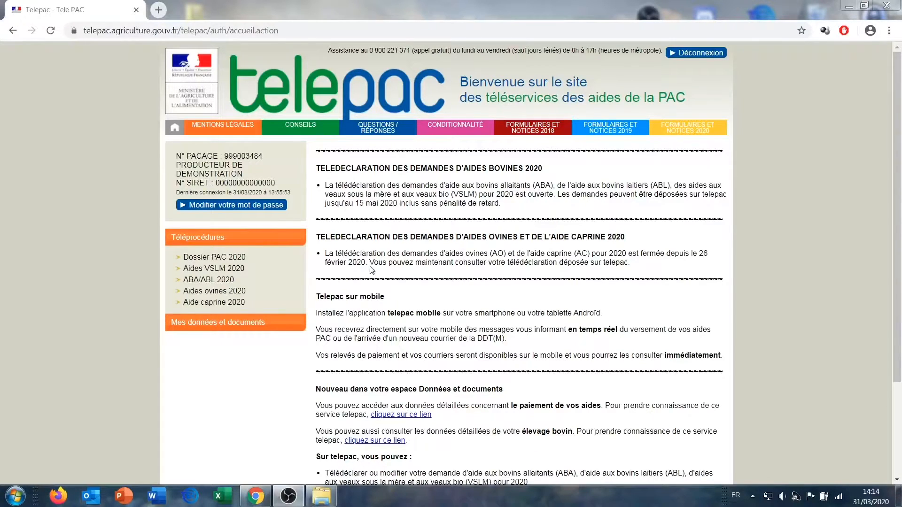
# Open the Dossier PAC 2020 without reinitialising it and proceed to the online declaration
pyautogui.click(240, 257)
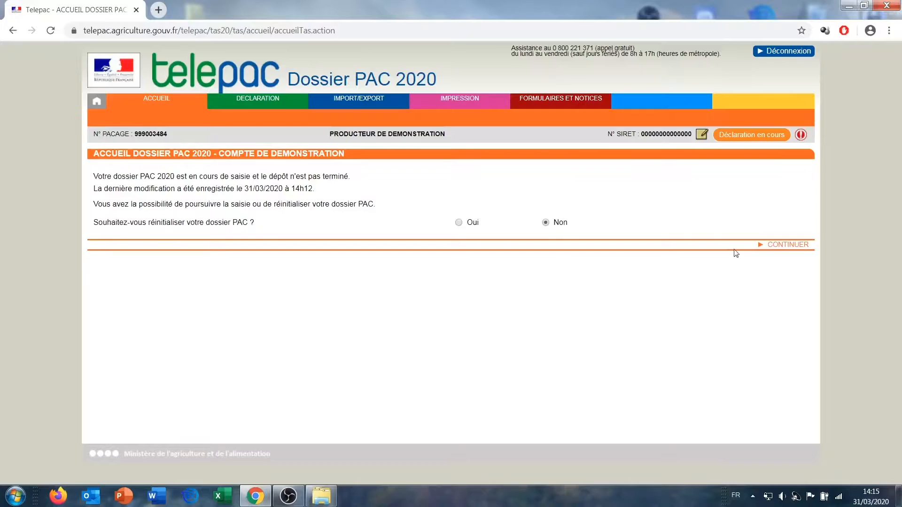
pyautogui.click(782, 246)
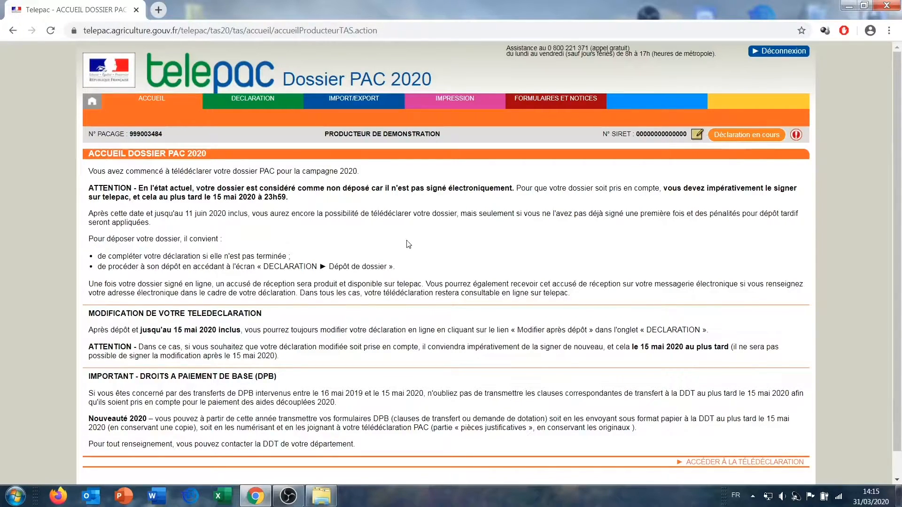
pyautogui.scroll(-1, 411, 245)
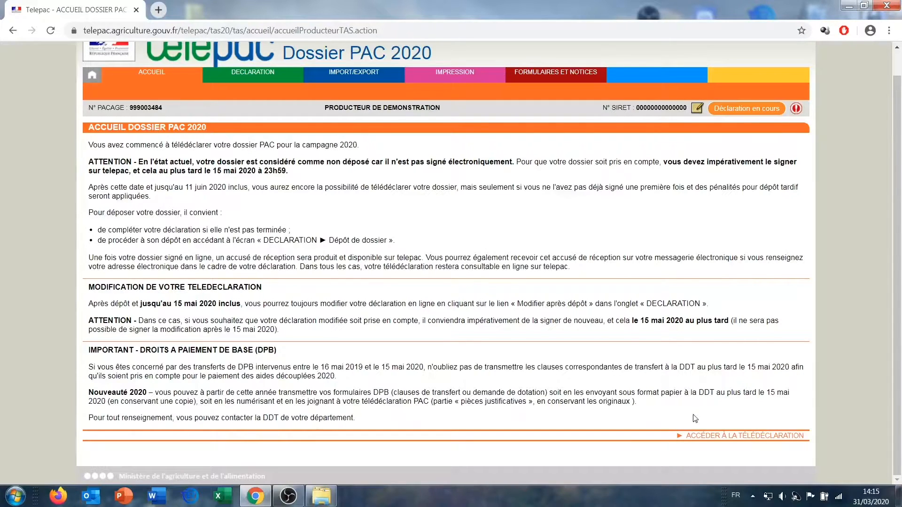
pyautogui.click(710, 437)
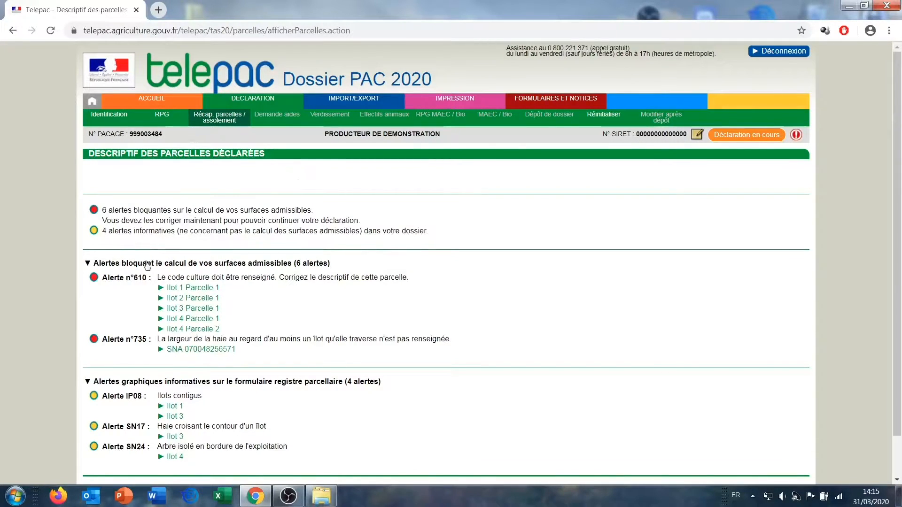
# Open the RPG section of the declaration and look over the parcel register map
pyautogui.click(162, 115)
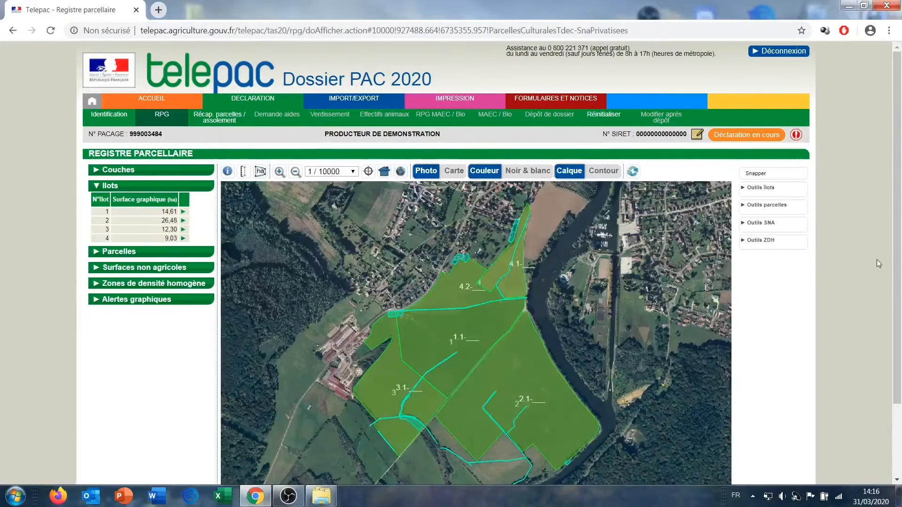
pyautogui.scroll(-1, 876, 259)
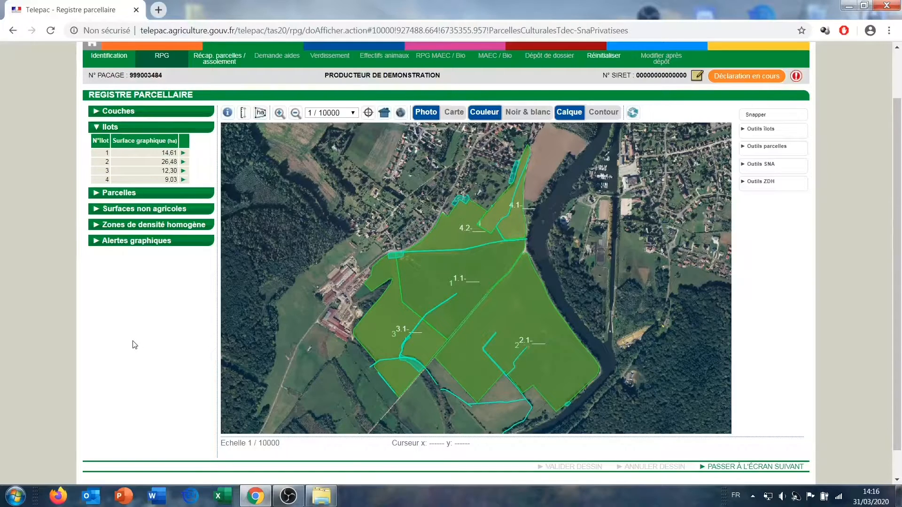
pyautogui.scroll(2, 135, 345)
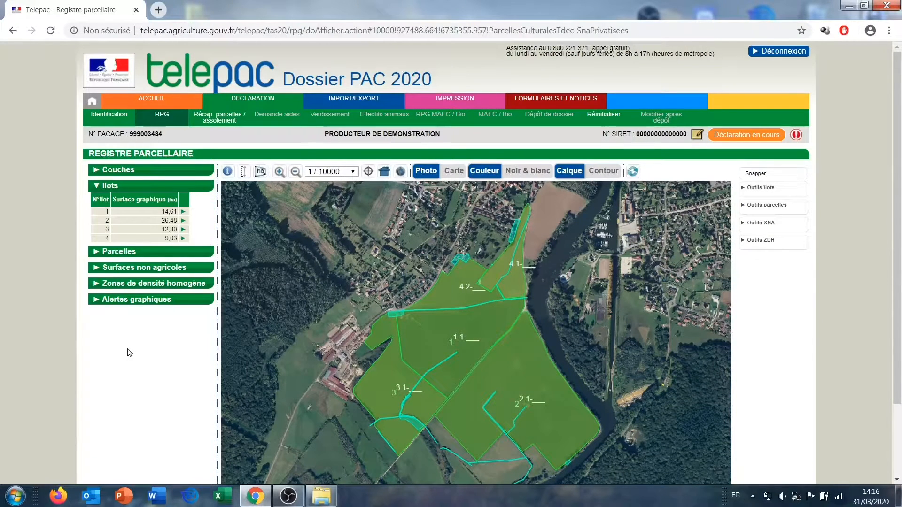
pyautogui.scroll(-2, 137, 348)
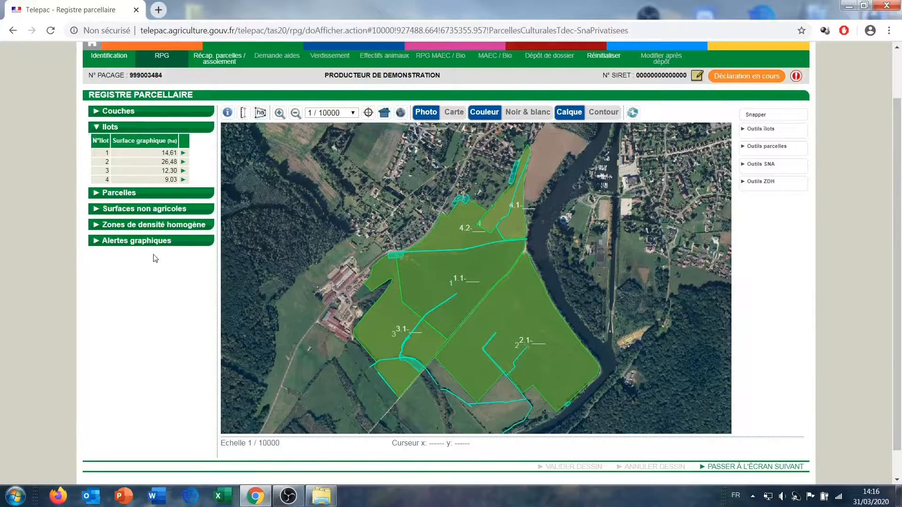
# Temporarily display the Ilots 2019 and Communes layers on the parcel map
pyautogui.click(147, 111)
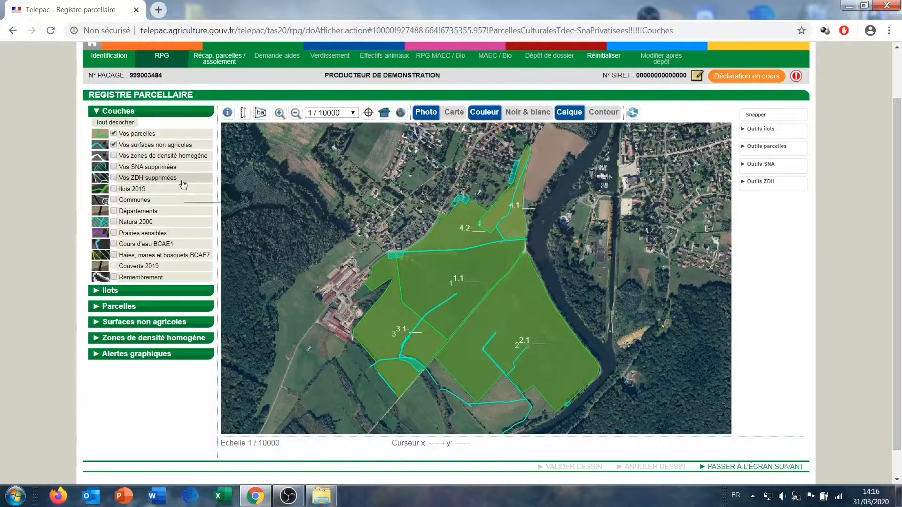
pyautogui.click(114, 190)
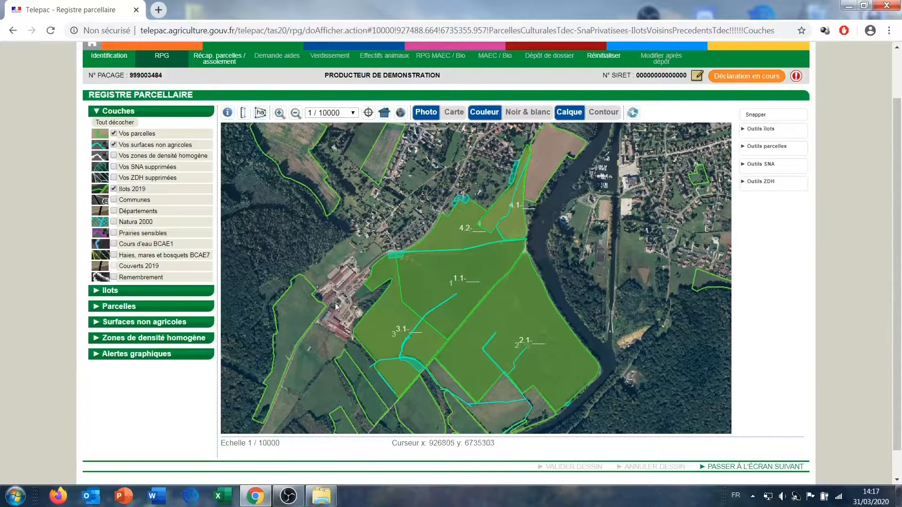
pyautogui.moveTo(346, 314); pyautogui.dragTo(361, 250)
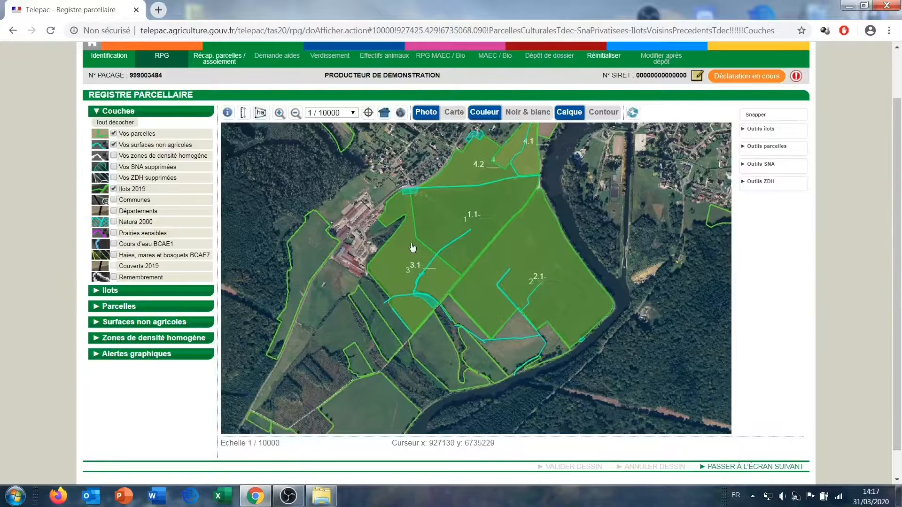
pyautogui.click(114, 189)
pyautogui.click(114, 200)
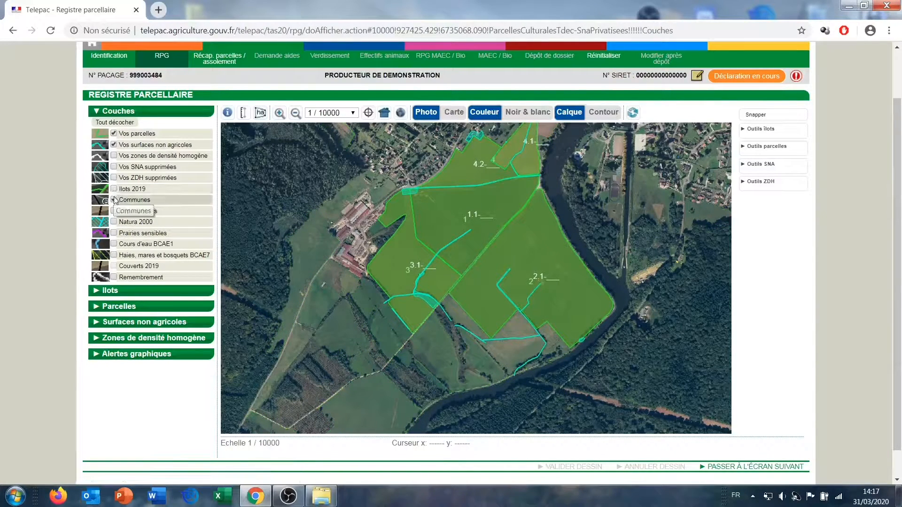
pyautogui.click(113, 200)
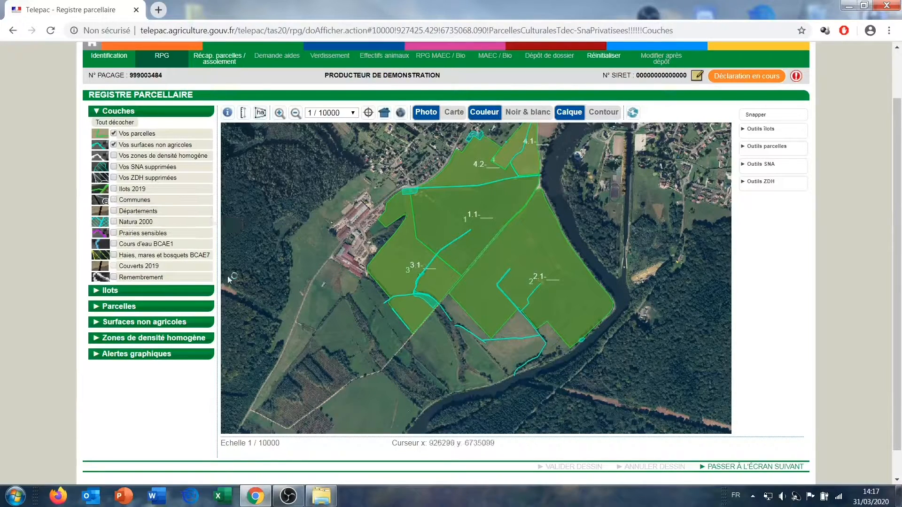
# Temporarily display the Haies, mares et bosquets BCAE7 layer and examine the protected features around îlot 3
pyautogui.click(114, 255)
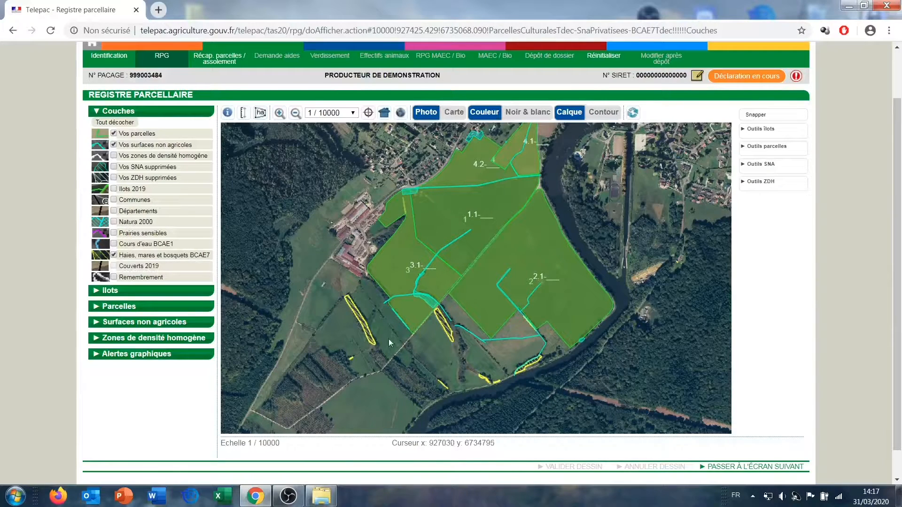
pyautogui.scroll(3, 388, 339)
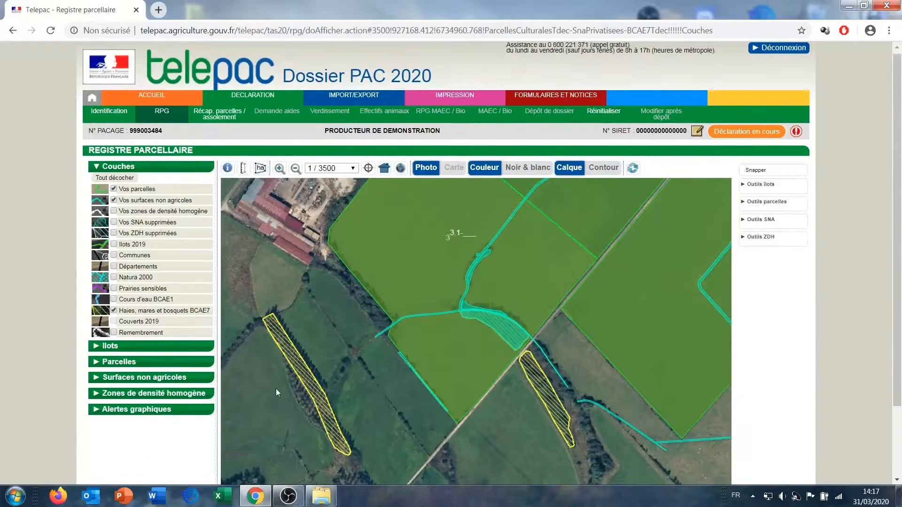
pyautogui.scroll(-1, 275, 388)
pyautogui.scroll(-1, 275, 388)
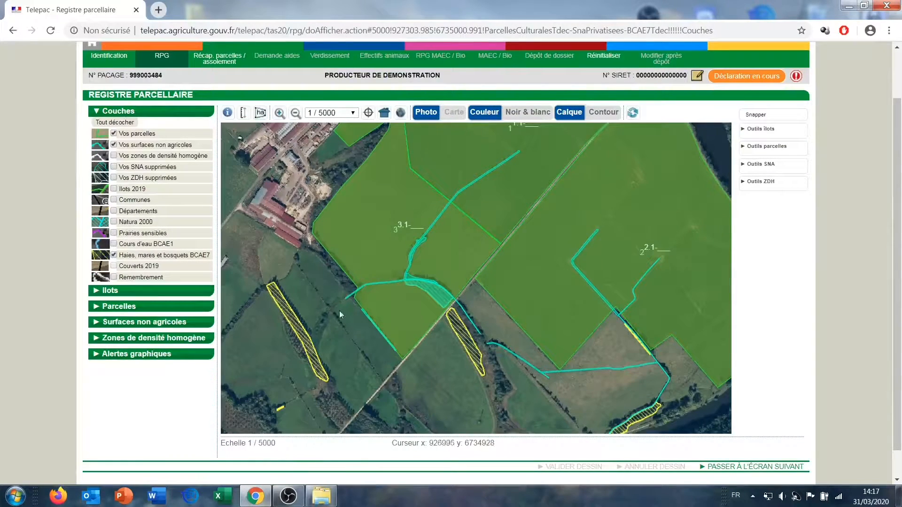
pyautogui.click(113, 255)
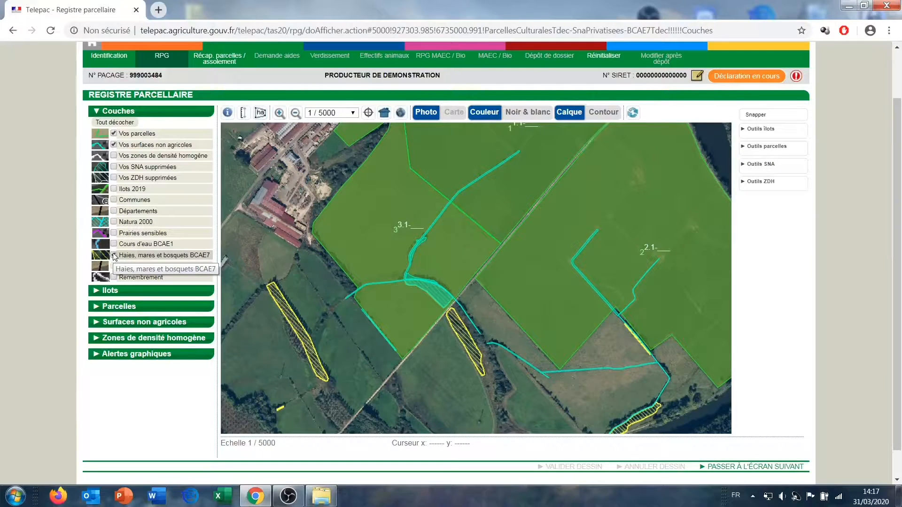
pyautogui.click(114, 255)
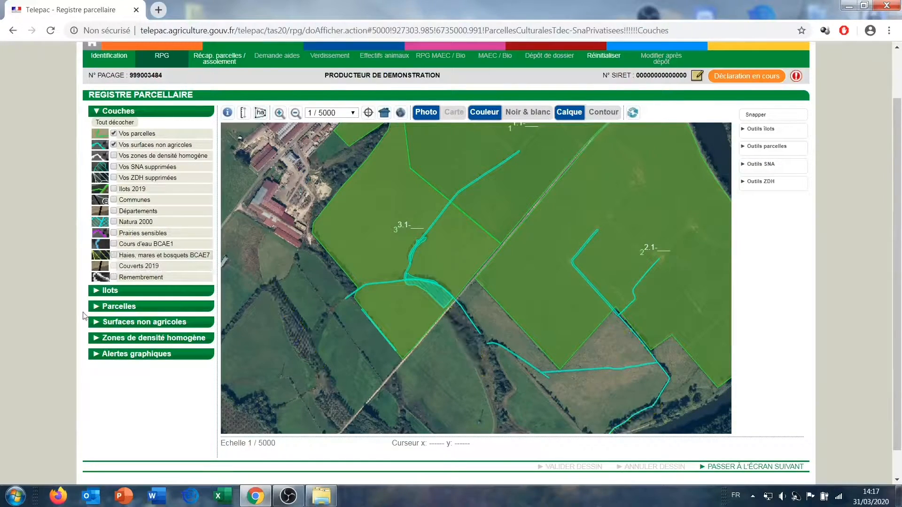
# Review the farm's îlots 1 to 4 on the map from the îlot list
pyautogui.click(113, 291)
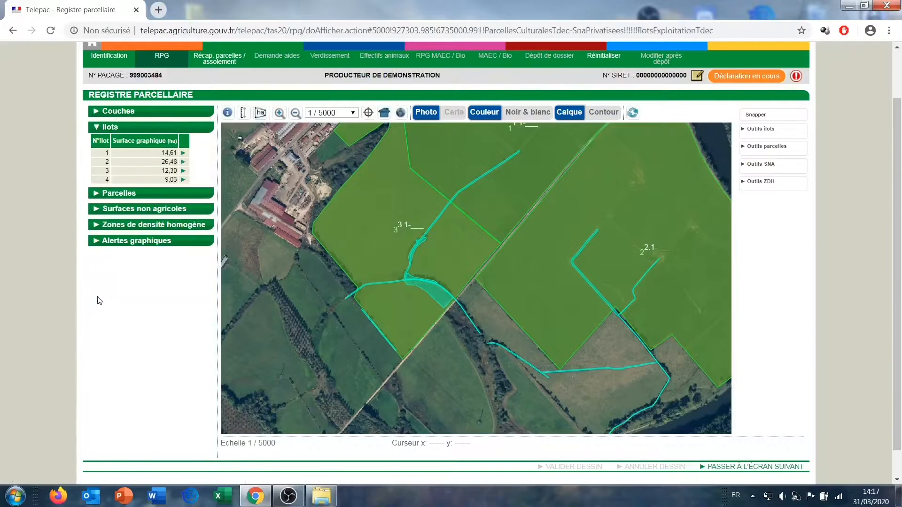
pyautogui.scroll(-3, 525, 241)
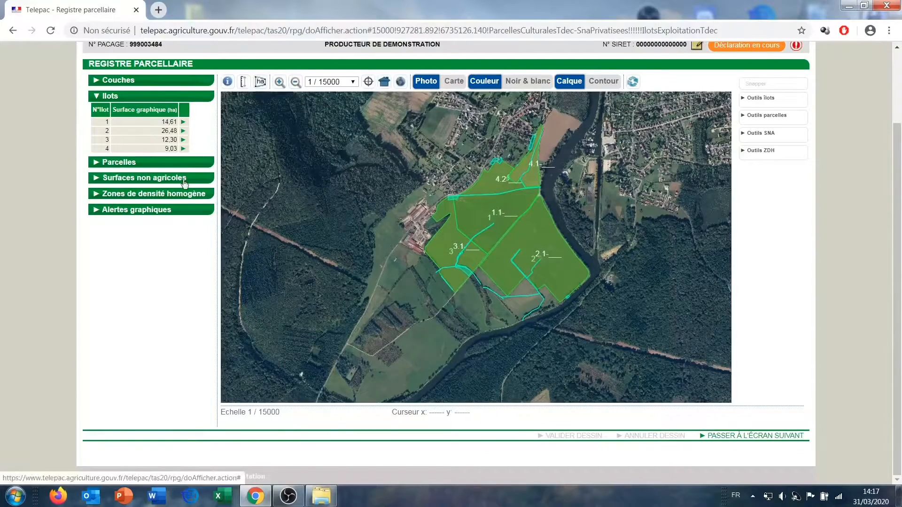
pyautogui.click(109, 122)
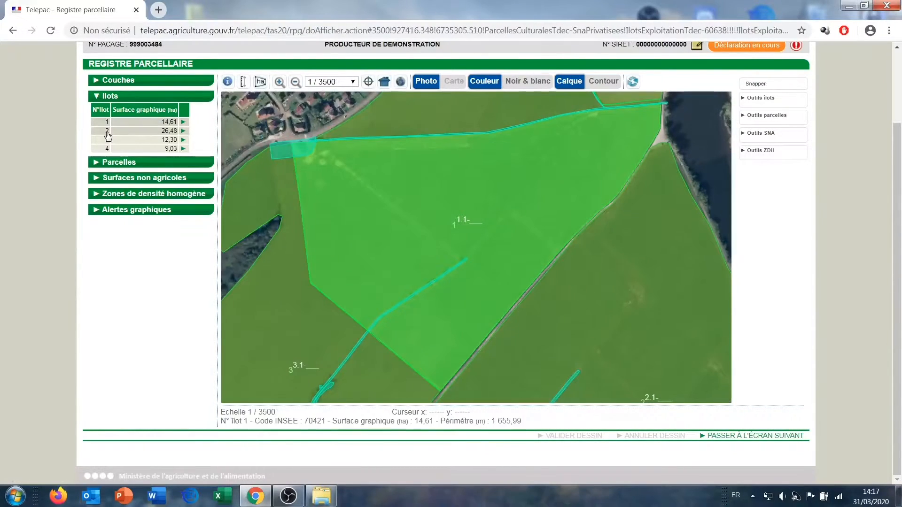
pyautogui.click(107, 131)
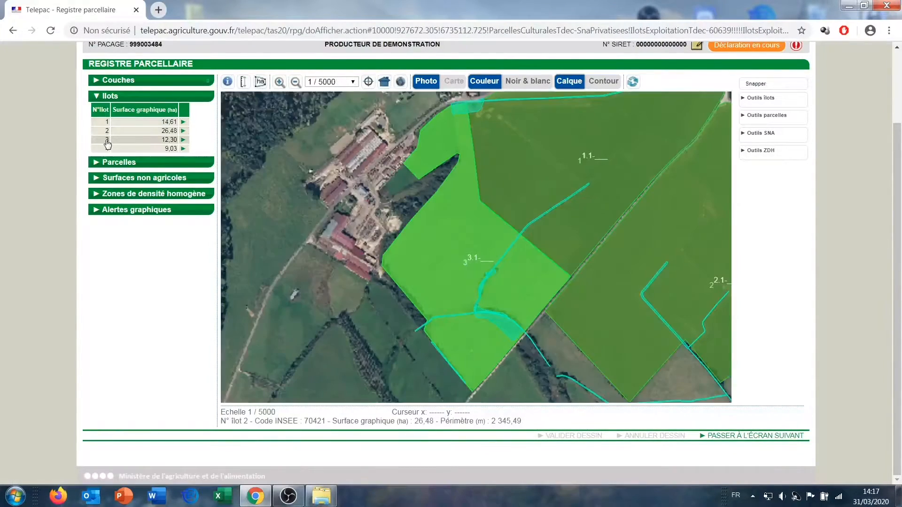
pyautogui.click(107, 149)
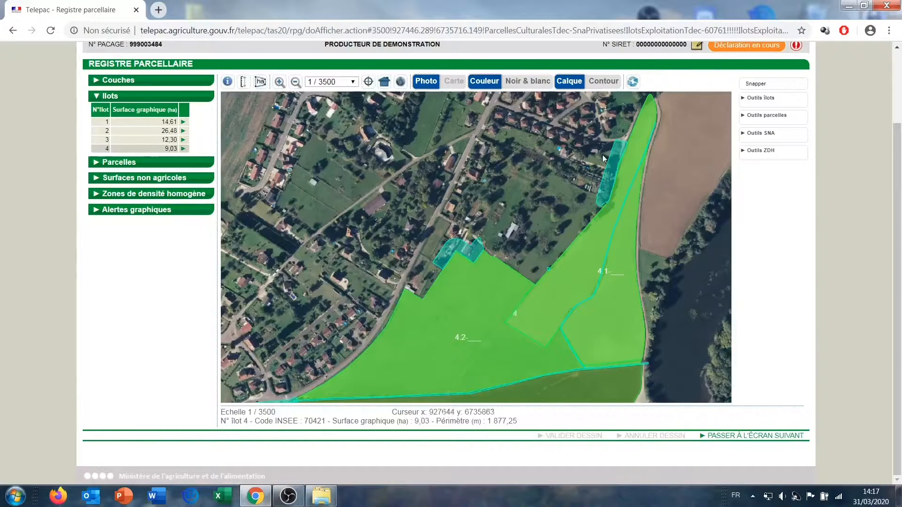
# Set the main crop of îlot 1, parcel 1 to PPH - Prairie permanente - herbe and save the parcel description
pyautogui.click(91, 162)
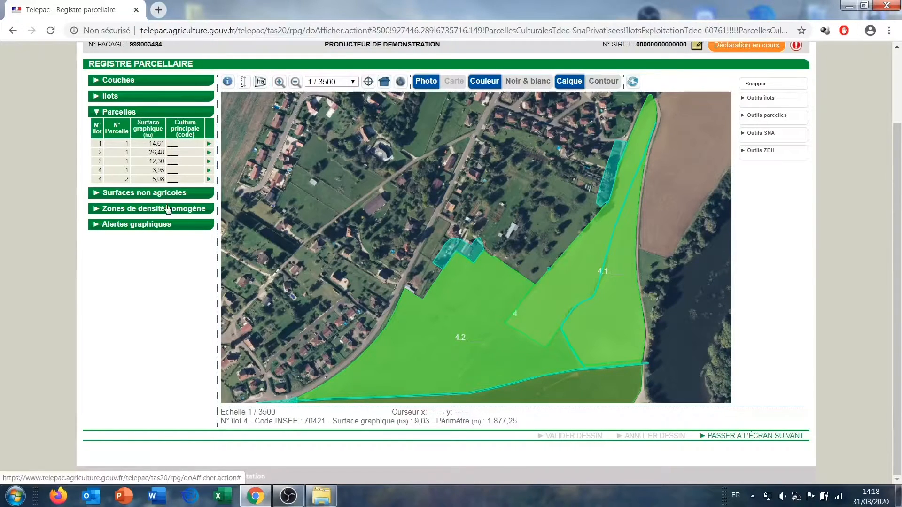
pyautogui.click(209, 145)
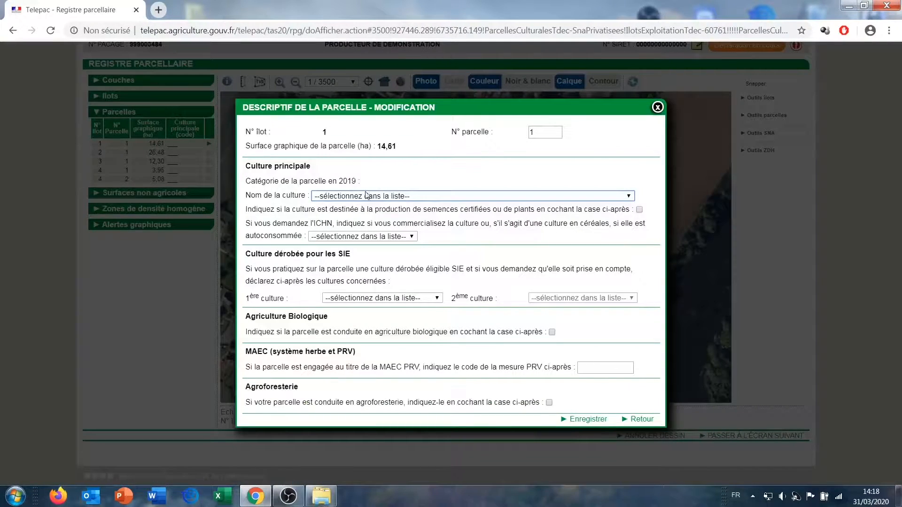
pyautogui.click(367, 195)
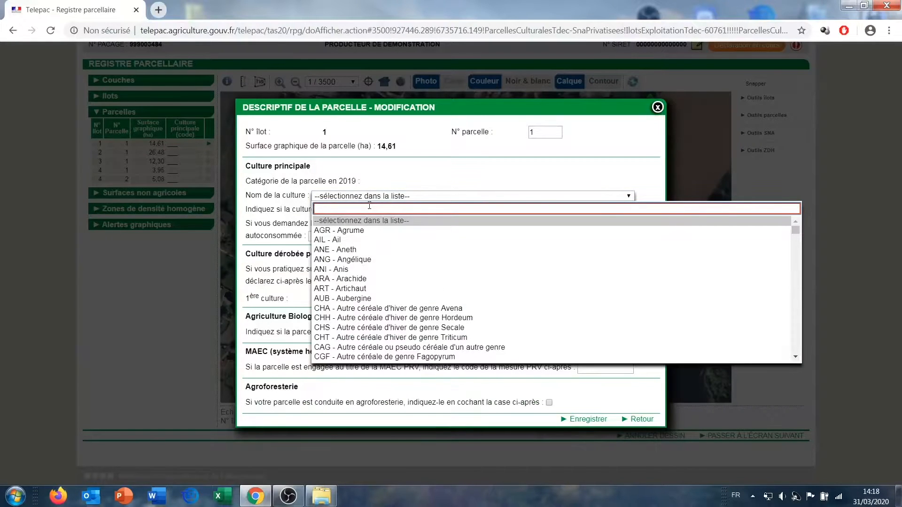
pyautogui.write('her')
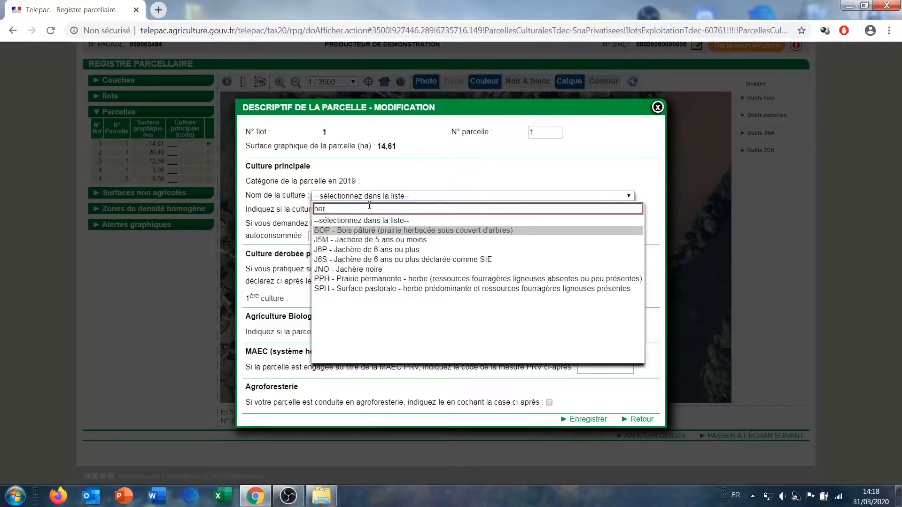
pyautogui.click(380, 279)
pyautogui.click(379, 236)
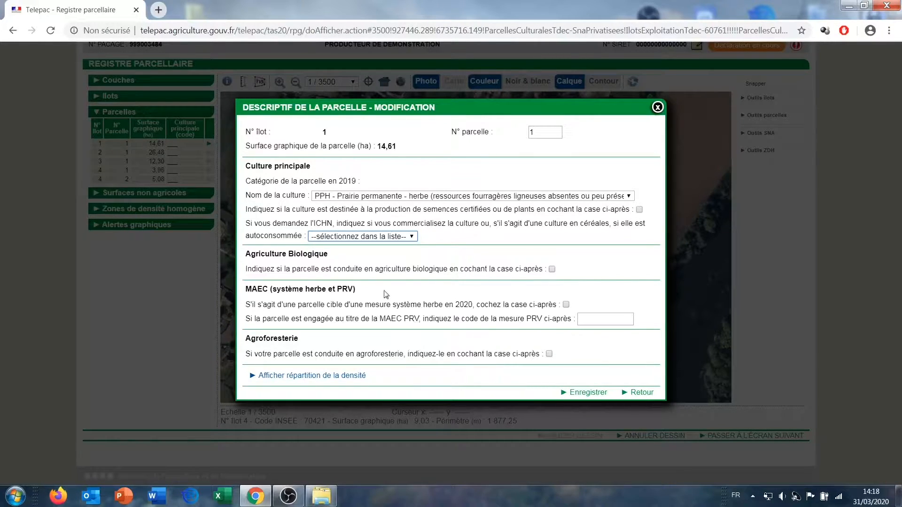
pyautogui.click(583, 392)
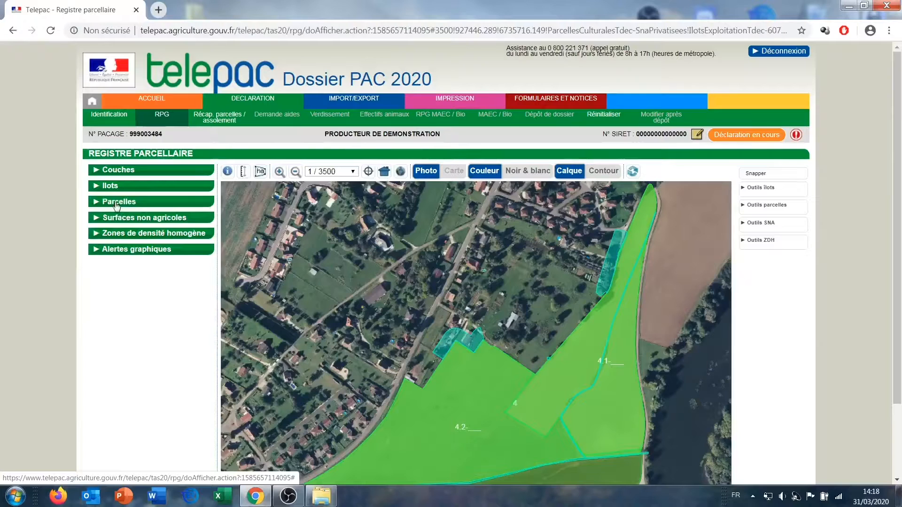
# Set the main crop of îlot 2, parcel 1 to PTR - Autre prairie temporaire de 5 ans ou moins and save the parcel description
pyautogui.click(117, 203)
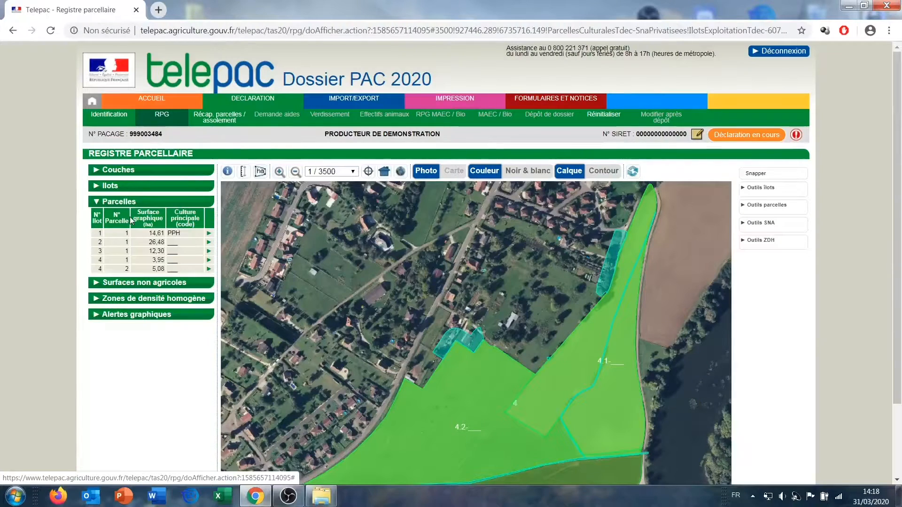
pyautogui.click(208, 243)
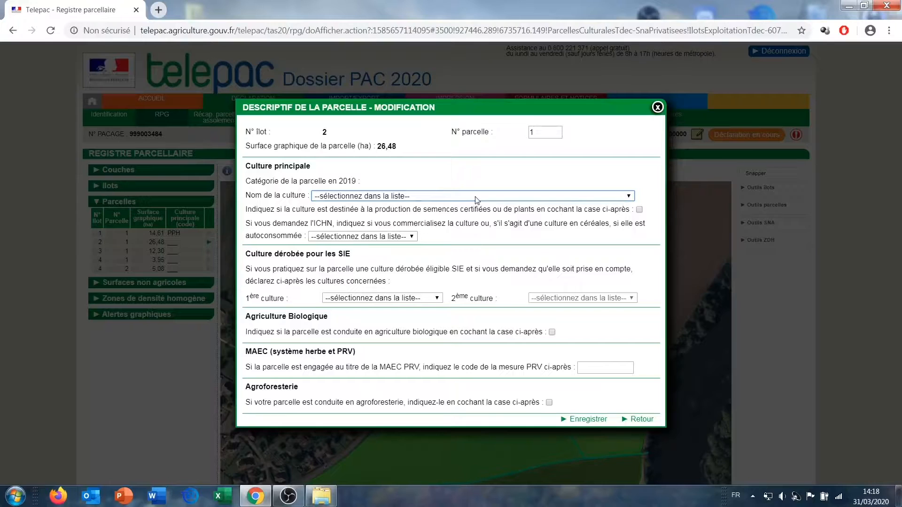
pyautogui.click(476, 198)
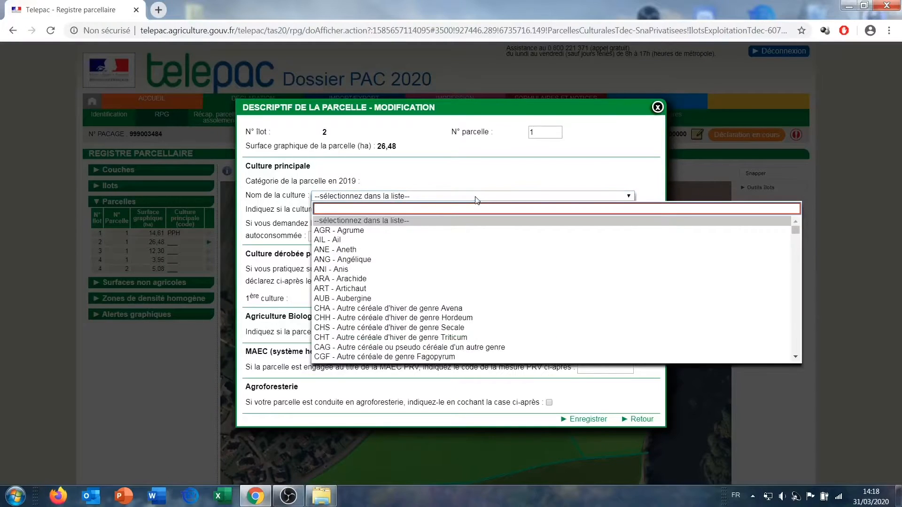
pyautogui.write('pp')
pyautogui.write('j')
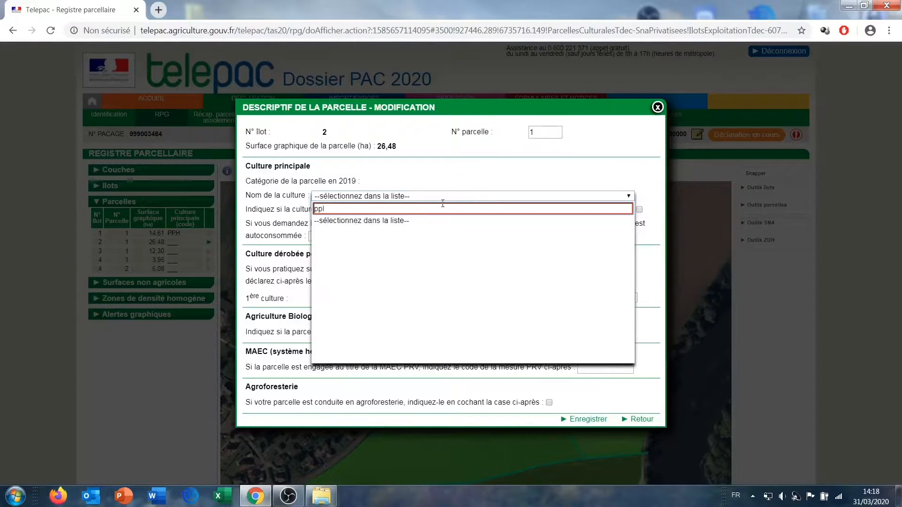
pyautogui.press('BackSpace')
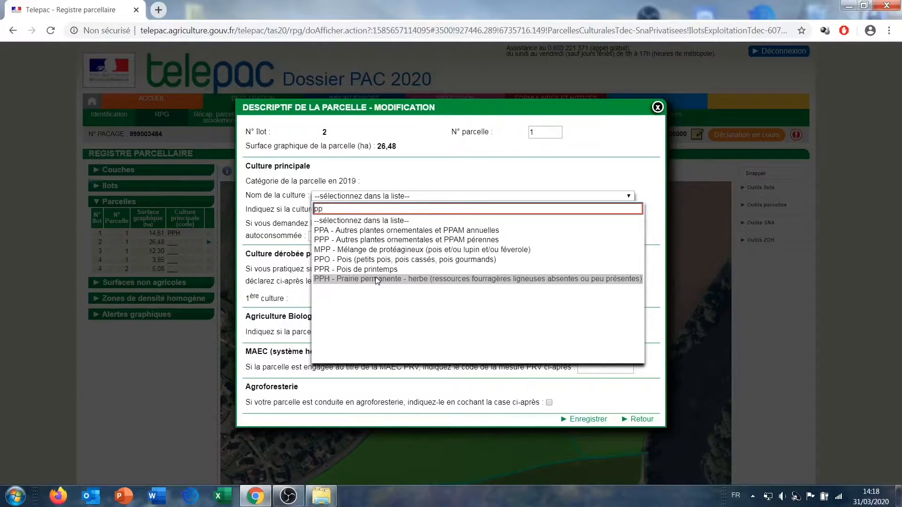
pyautogui.press('BackSpace')
pyautogui.write('t')
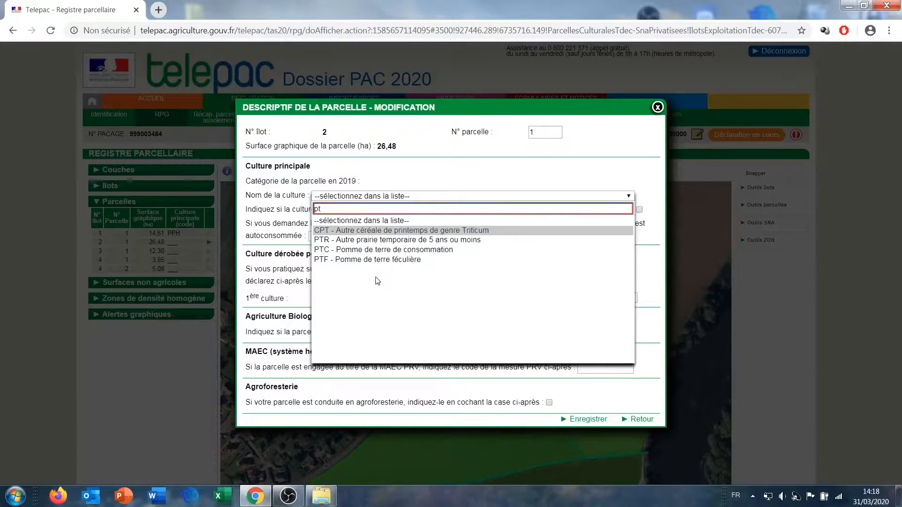
pyautogui.click(379, 241)
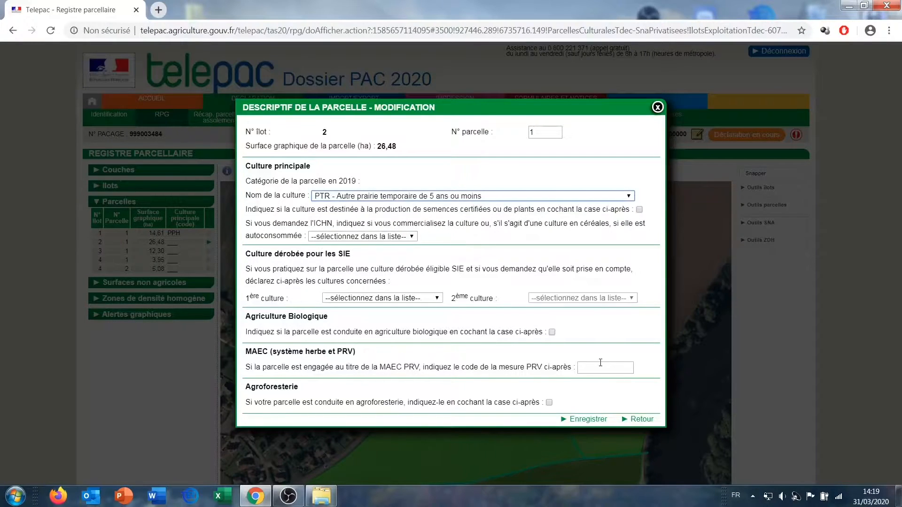
pyautogui.click(566, 420)
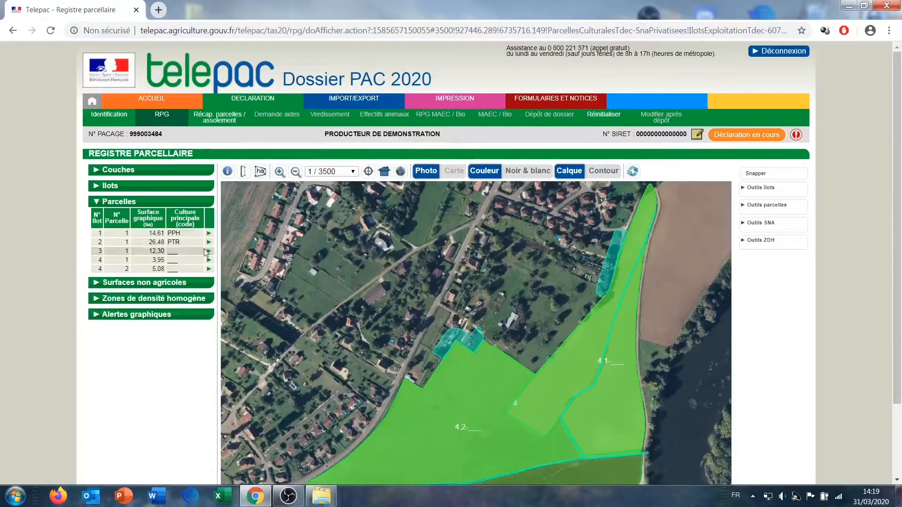
# Set the main crop of îlot 3, parcel 1 to PPH - Prairie permanente - herbe and save the parcel description
pyautogui.click(209, 253)
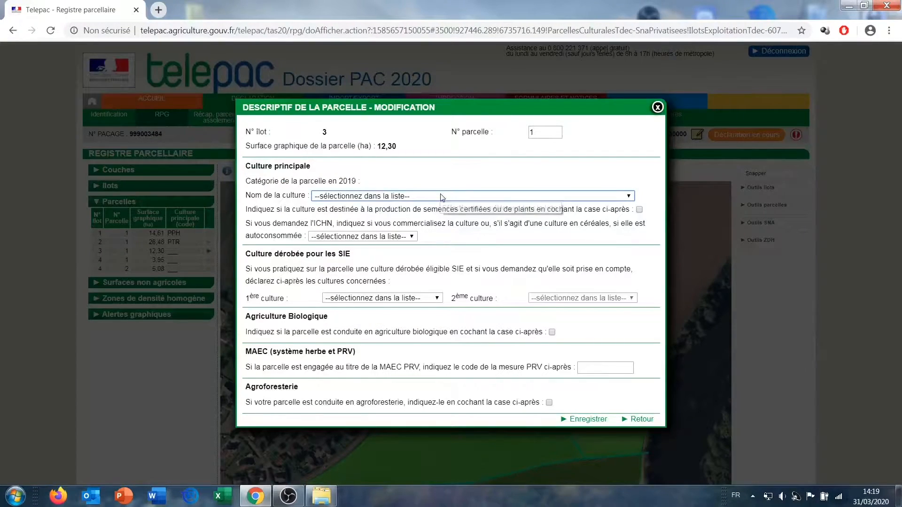
pyautogui.click(444, 196)
pyautogui.write('pph')
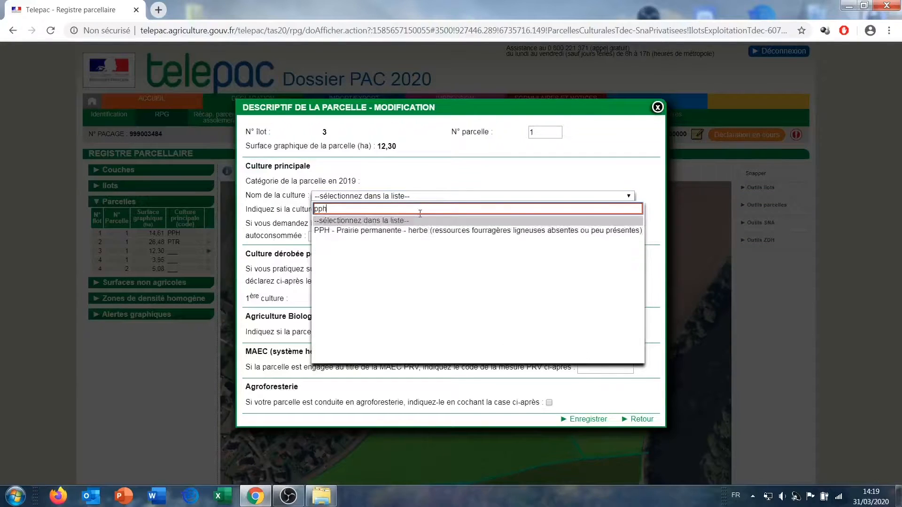
pyautogui.click(397, 231)
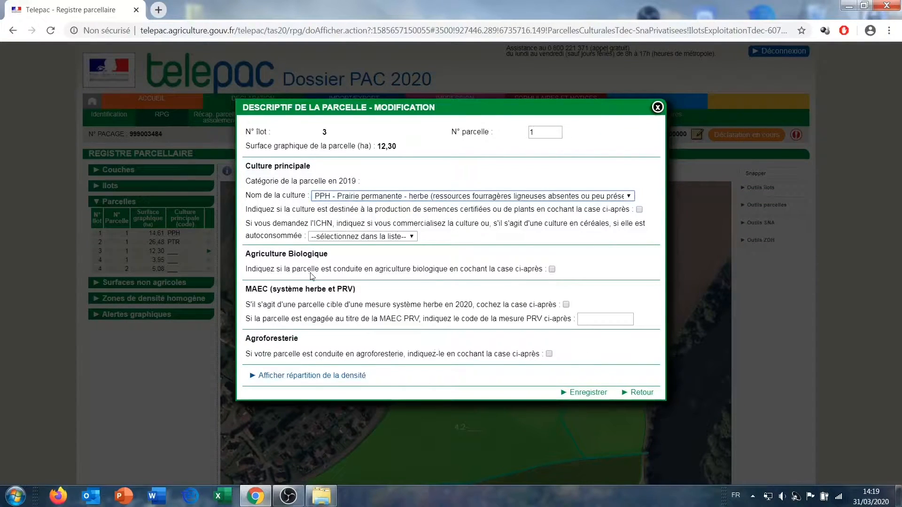
pyautogui.click(573, 393)
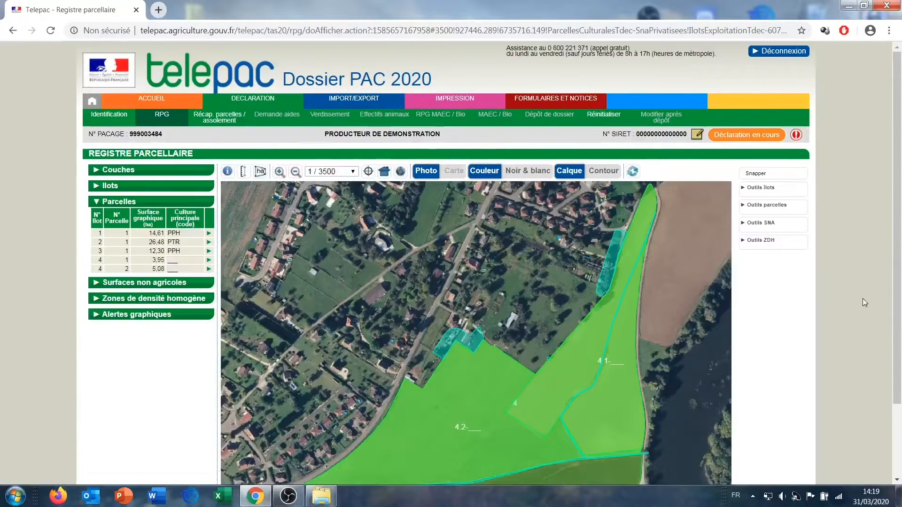
# Set the main crop of îlot 4, parcel 1 to PTR - Autre prairie temporaire de 5 ans ou moins and save the parcel description
pyautogui.scroll(-2, 862, 298)
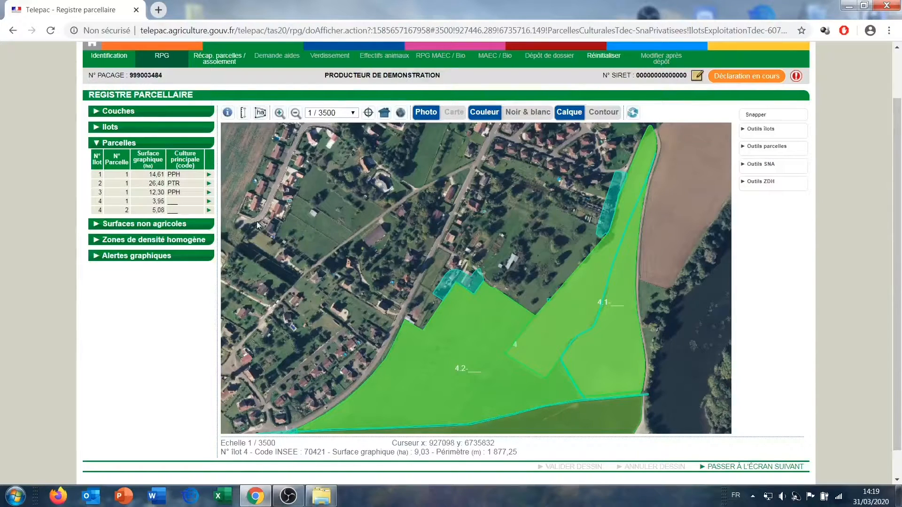
pyautogui.click(209, 202)
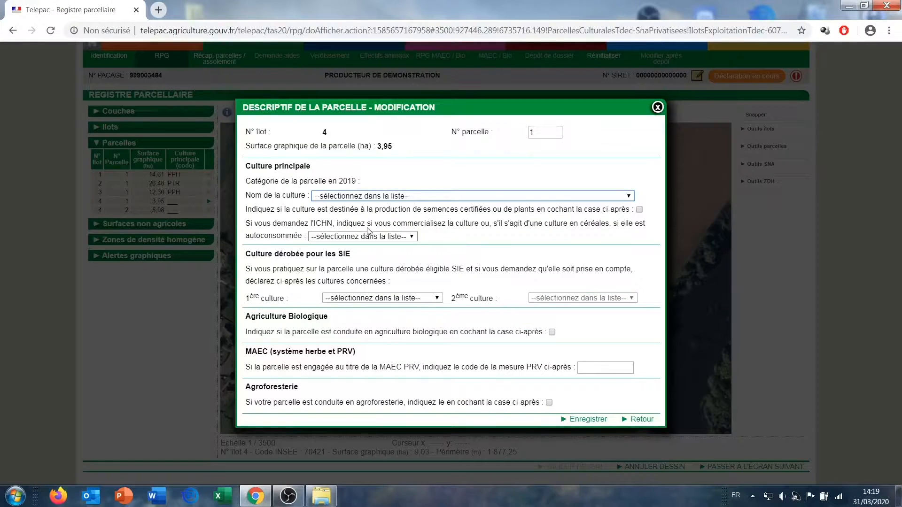
pyautogui.click(366, 197)
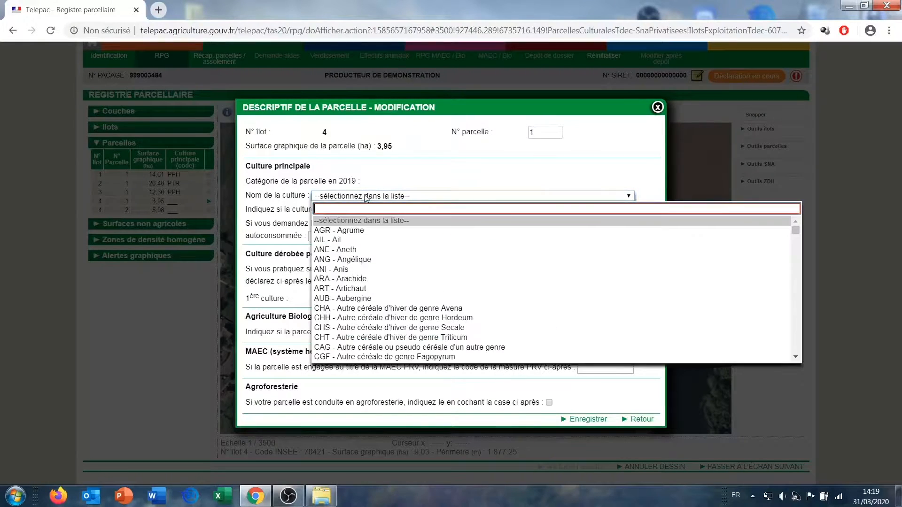
pyautogui.write('ptr')
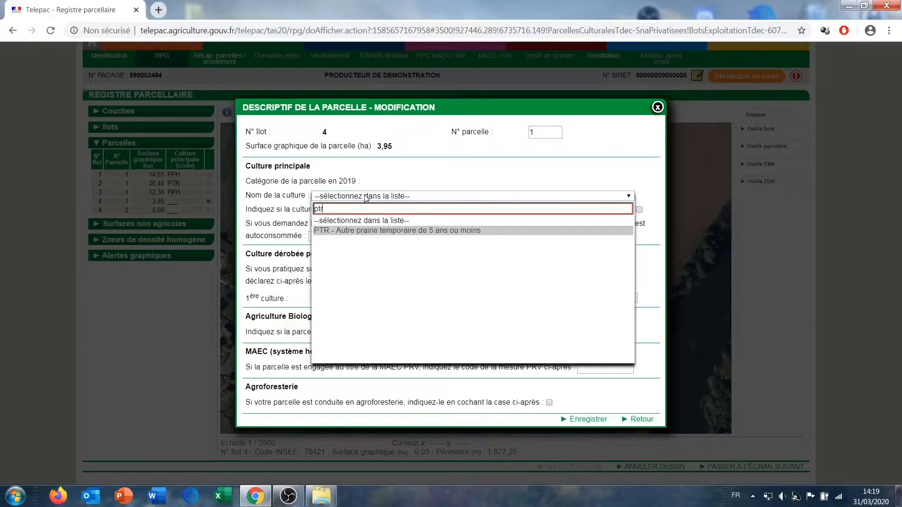
pyautogui.click(353, 230)
pyautogui.click(589, 419)
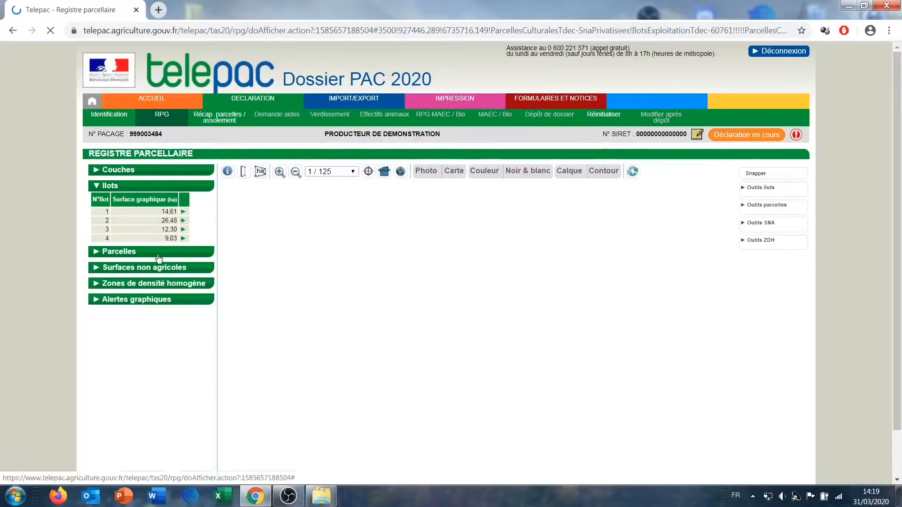
# Set the main crop of îlot 4, parcel 2 to PPH - Prairie permanente - herbe and save the parcel description
pyautogui.click(156, 256)
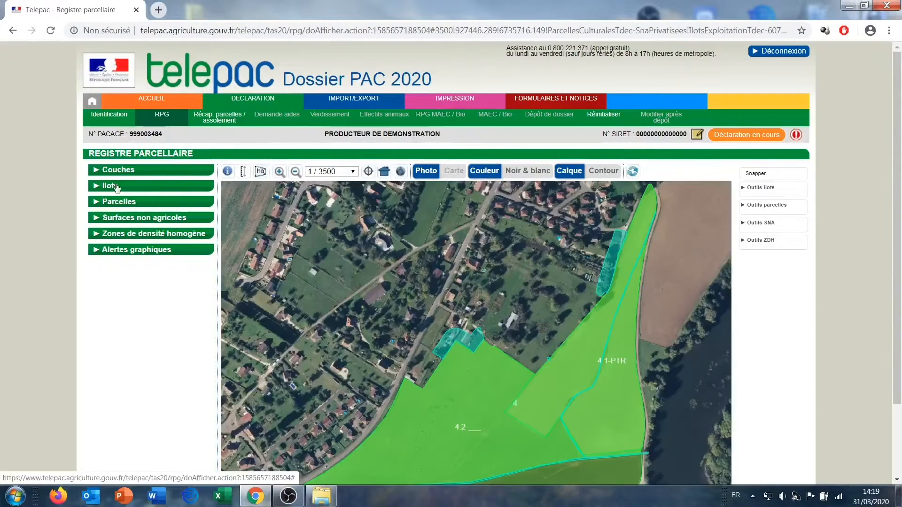
pyautogui.click(118, 202)
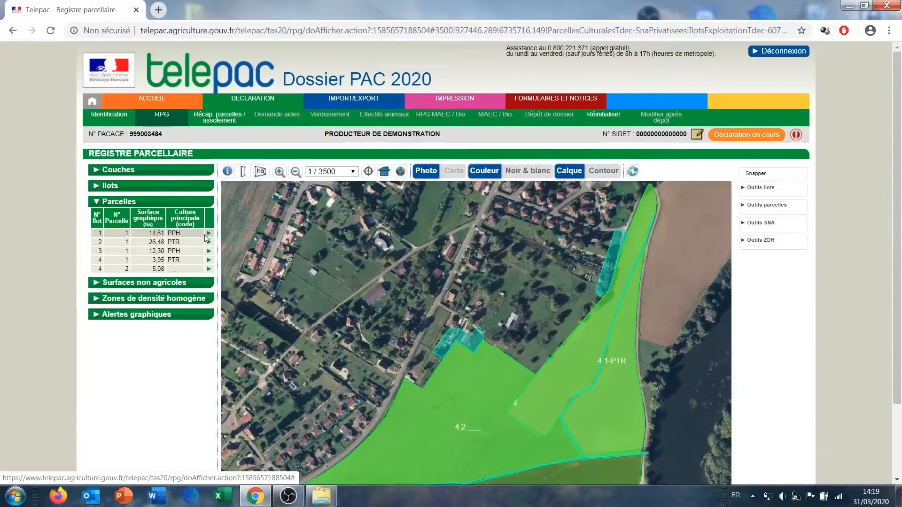
pyautogui.click(207, 271)
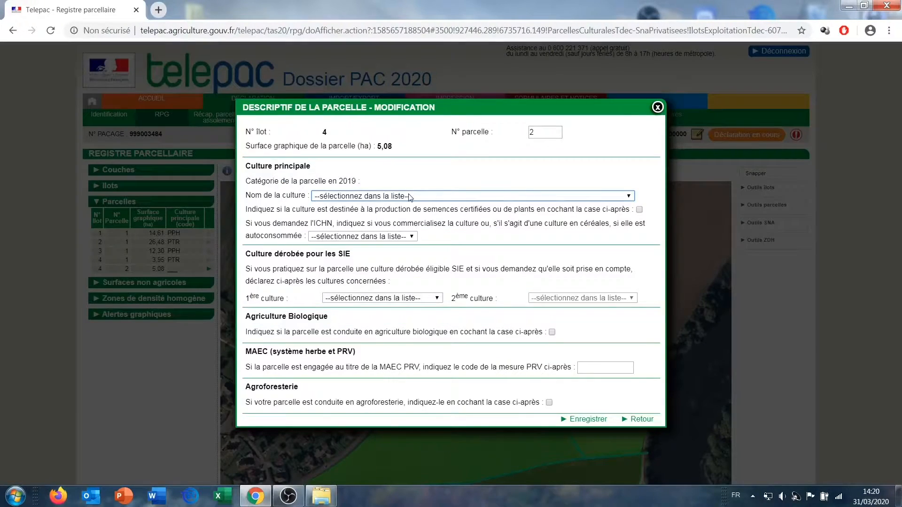
pyautogui.click(410, 197)
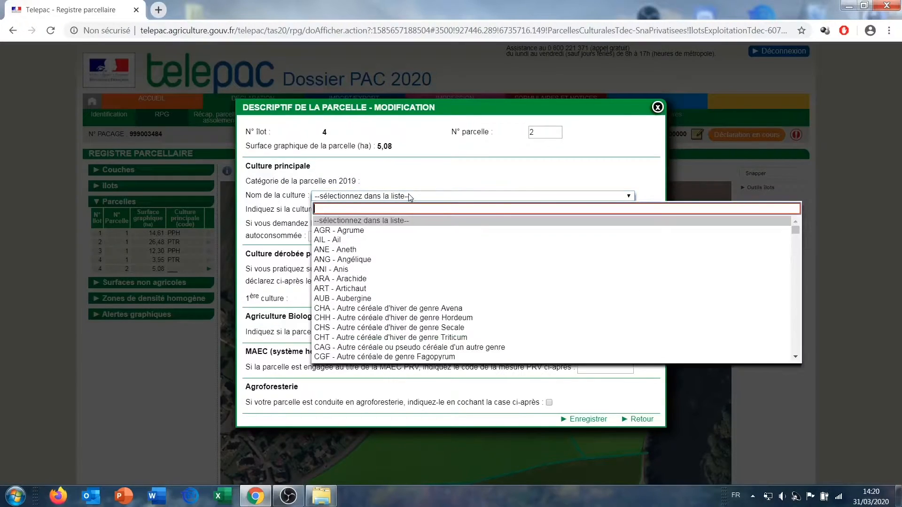
pyautogui.write('pph')
pyautogui.click(369, 231)
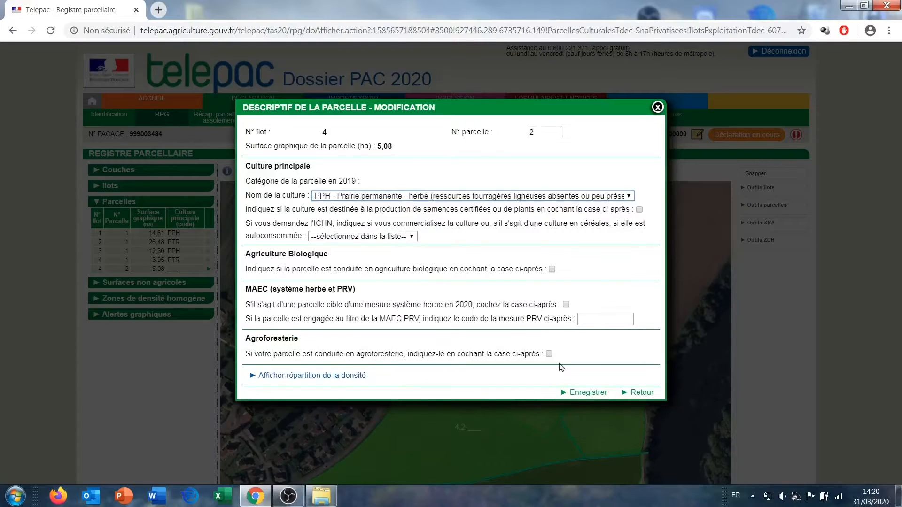
pyautogui.click(576, 395)
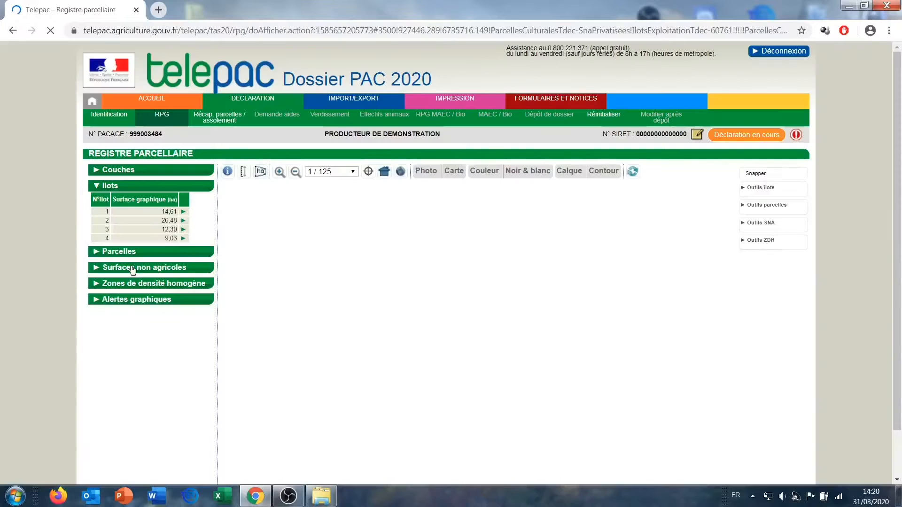
# Review the non-agricultural surfaces list and examine the ditch running between îlots 1 and 4 on the map
pyautogui.scroll(-1, 71, 273)
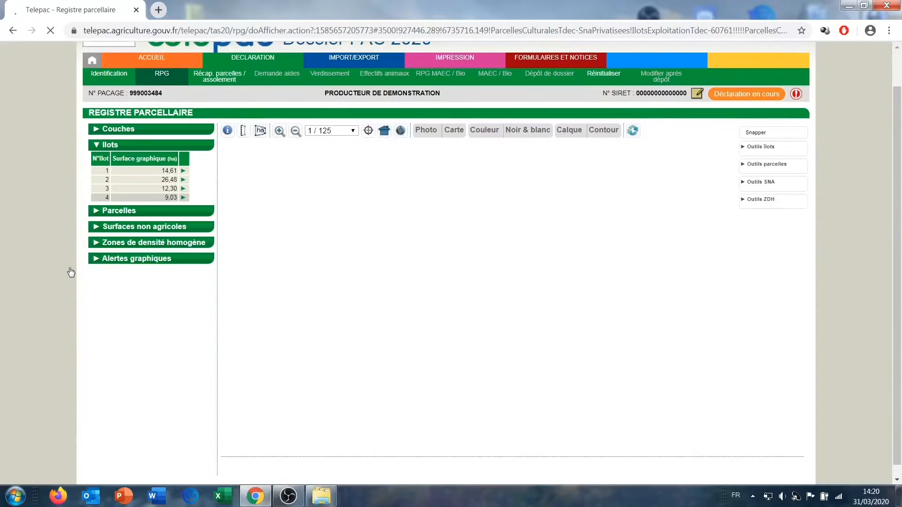
pyautogui.scroll(-1, 71, 272)
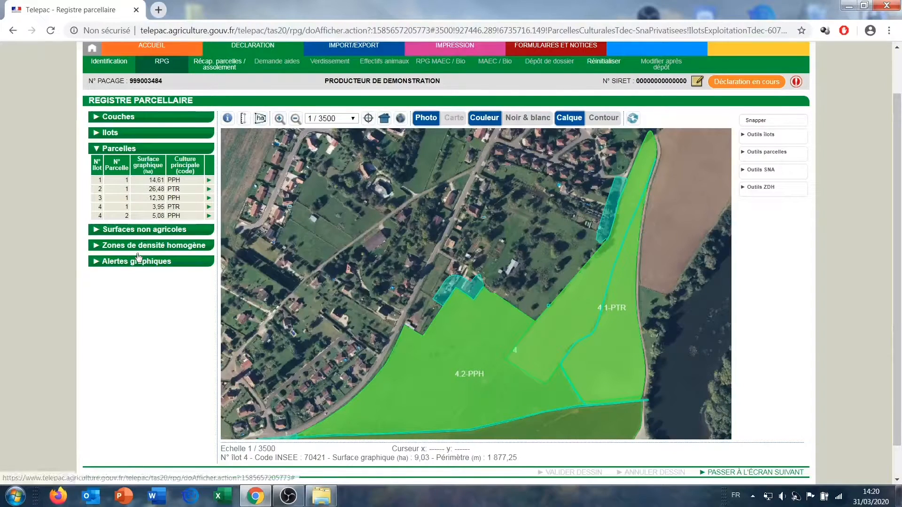
pyautogui.click(141, 230)
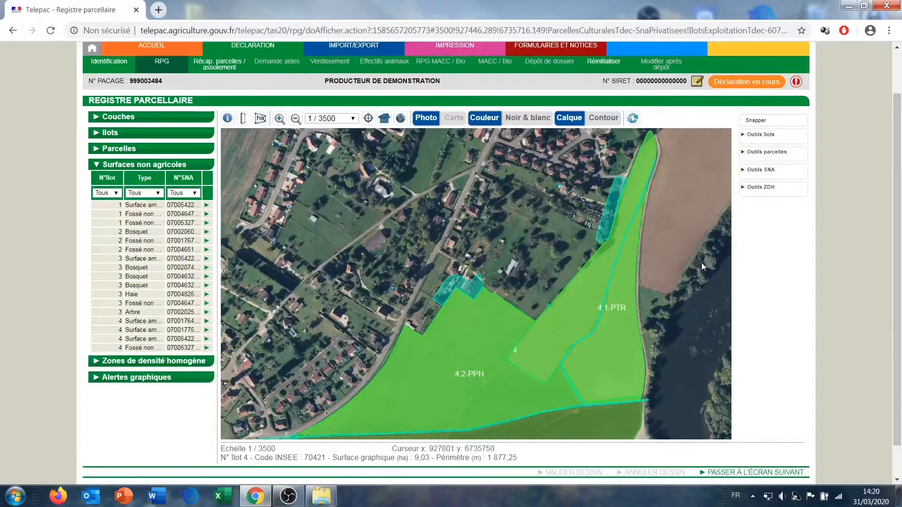
pyautogui.scroll(-1, 141, 198)
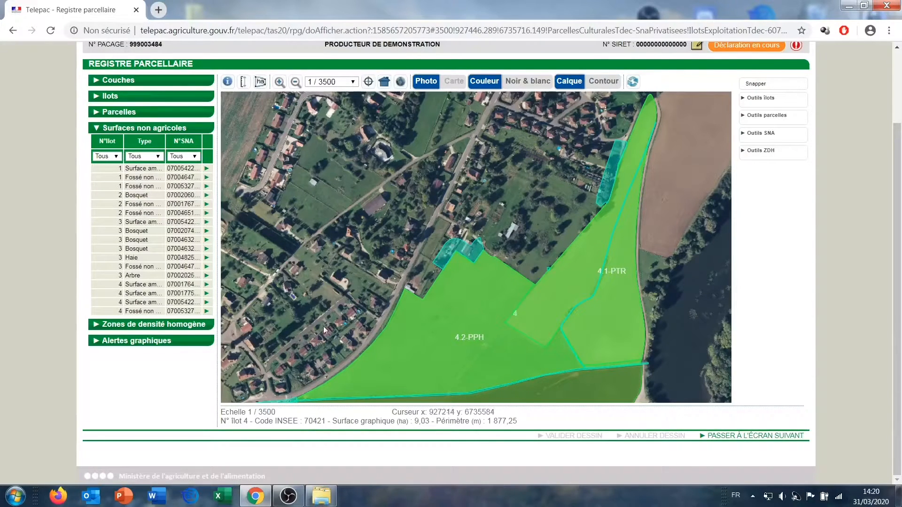
pyautogui.moveTo(609, 266); pyautogui.dragTo(500, 292)
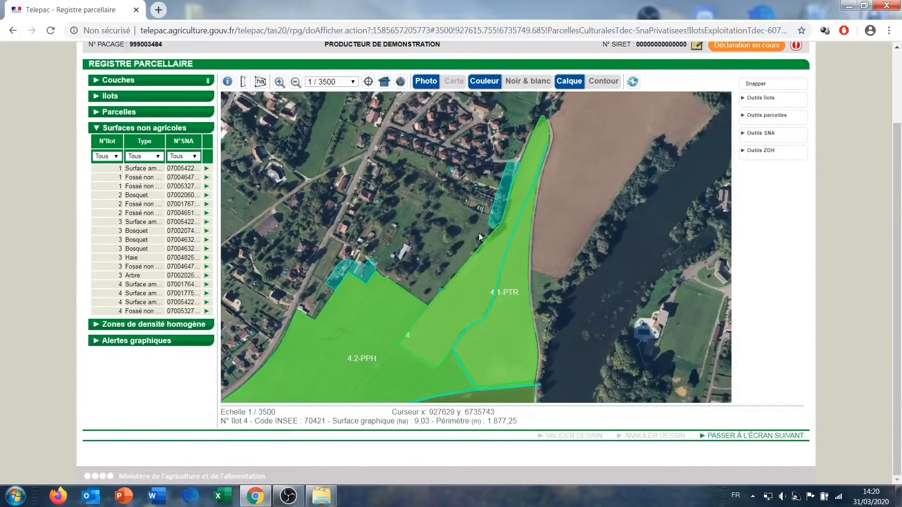
pyautogui.moveTo(496, 207); pyautogui.dragTo(508, 133)
pyautogui.moveTo(505, 303); pyautogui.dragTo(515, 217)
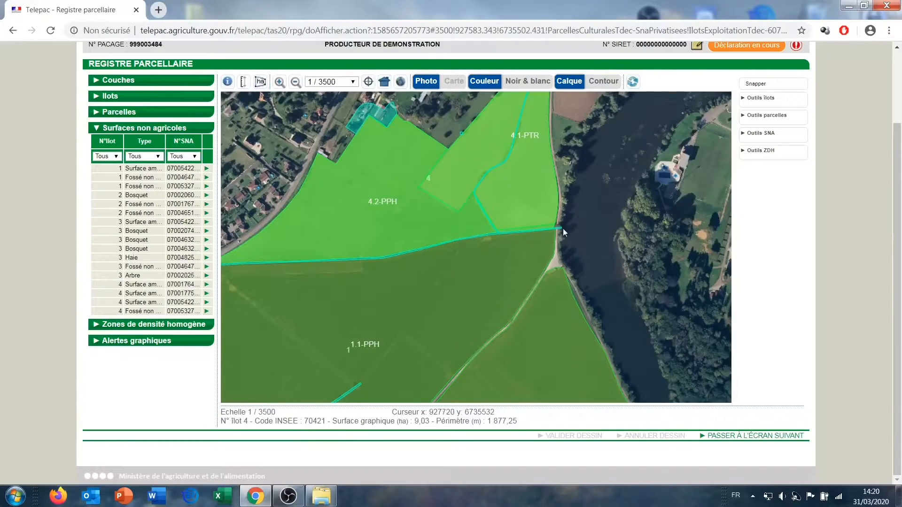
pyautogui.click(500, 238)
pyautogui.click(499, 237)
pyautogui.moveTo(393, 258); pyautogui.dragTo(512, 258)
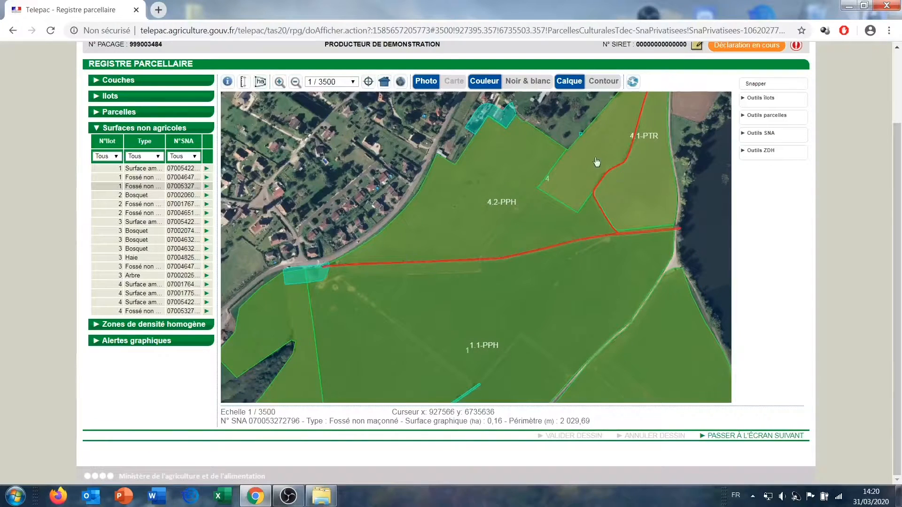
# Review the homogeneous density zones and the graphic alerts of the îlots against the map
pyautogui.click(131, 324)
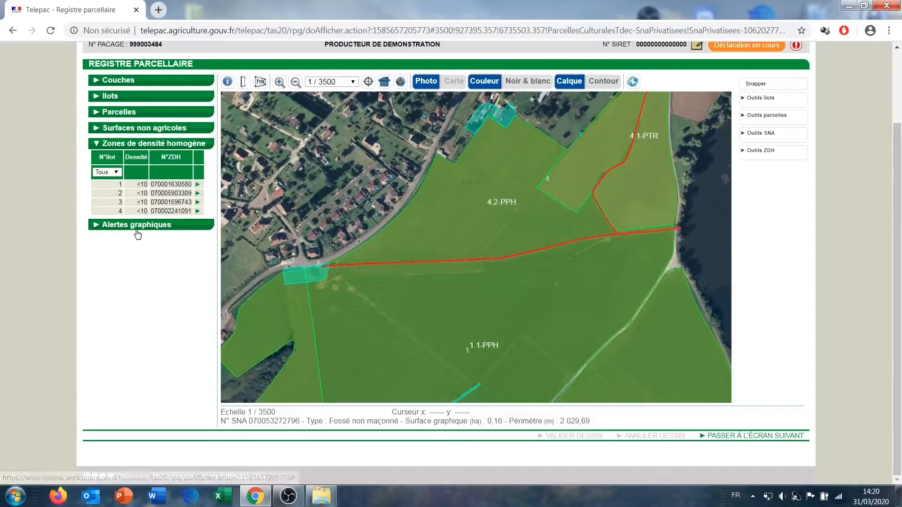
pyautogui.click(171, 145)
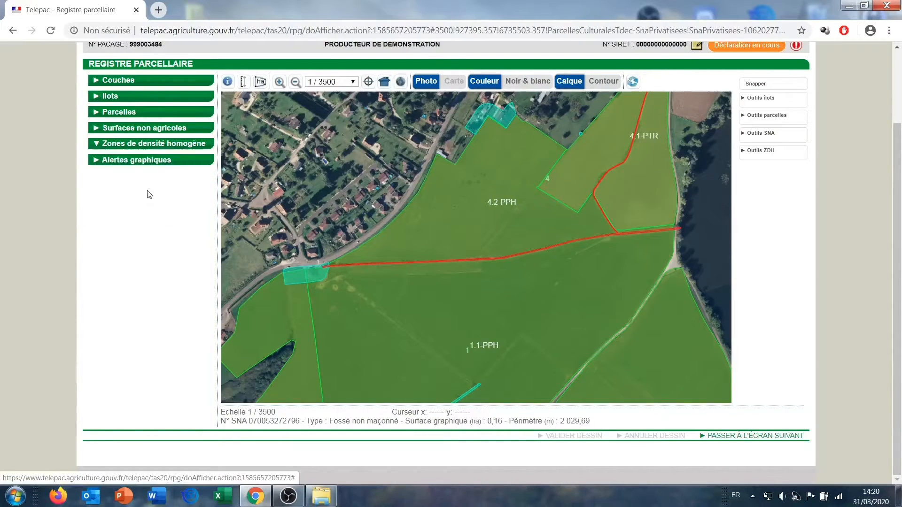
pyautogui.click(137, 161)
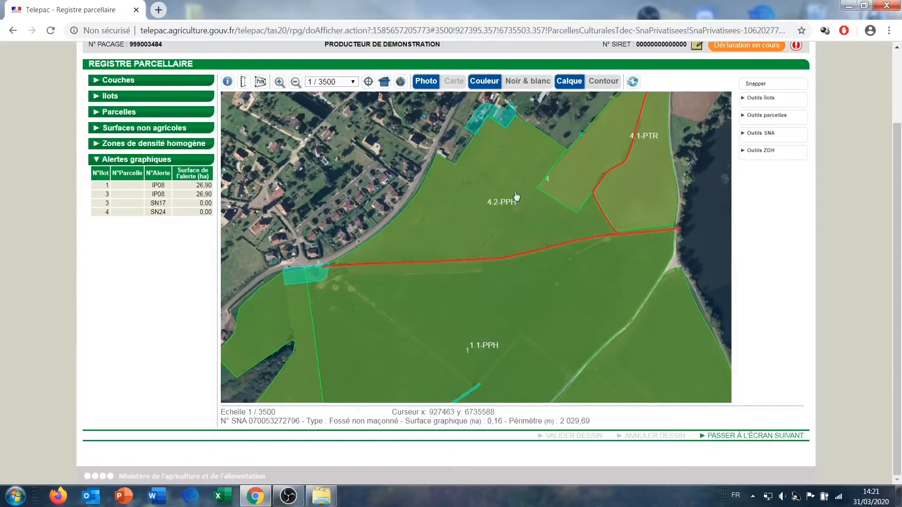
pyautogui.moveTo(564, 272); pyautogui.dragTo(489, 257)
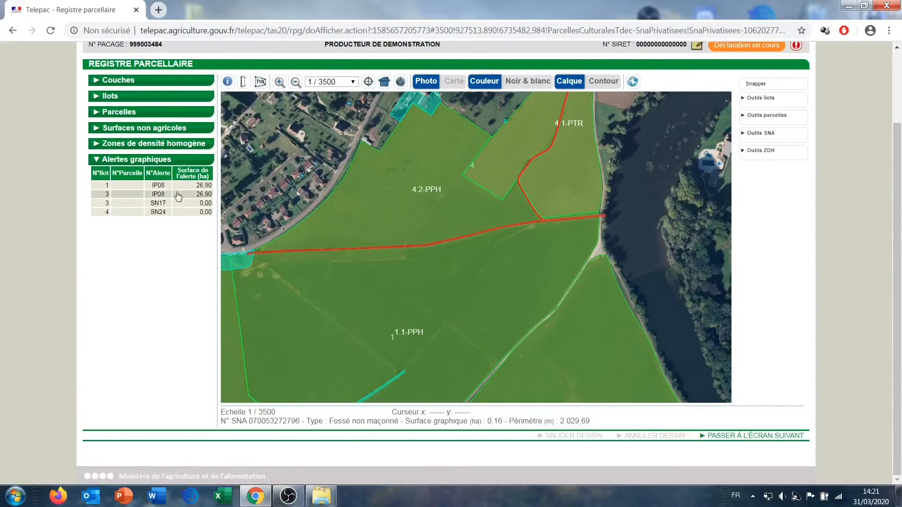
pyautogui.click(133, 161)
pyautogui.moveTo(423, 222); pyautogui.dragTo(499, 241)
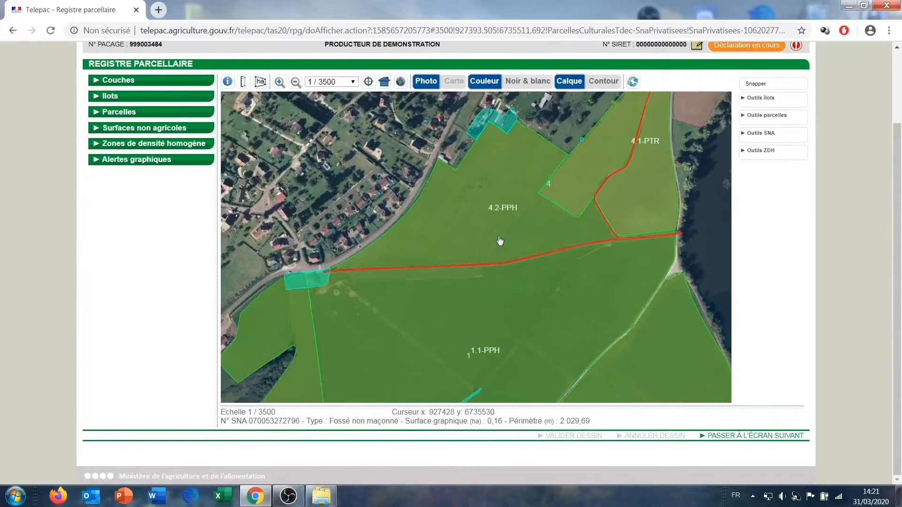
# Display the parcels as contours only and inspect îlot 4, parcels 1 and 2, against the aerial photo
pyautogui.scroll(-1, 500, 241)
pyautogui.moveTo(486, 168); pyautogui.dragTo(476, 204)
pyautogui.scroll(1, 801, 213)
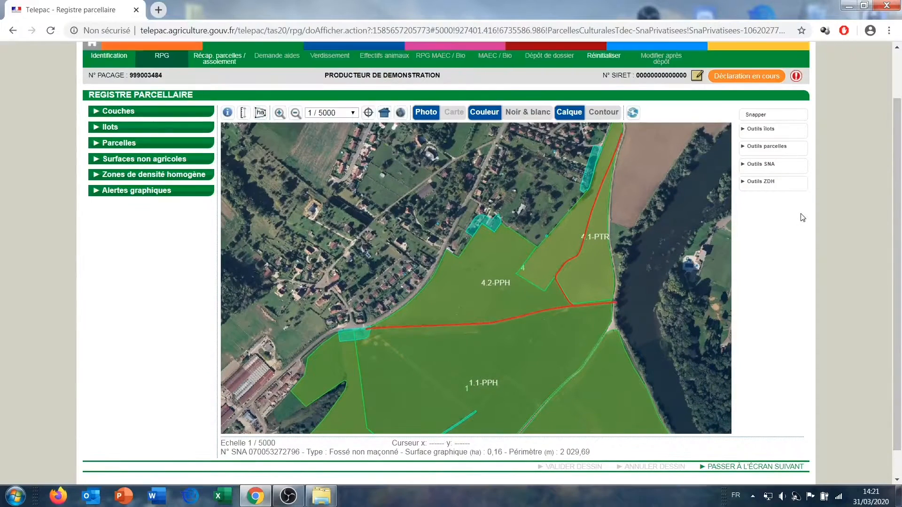
pyautogui.scroll(-1, 801, 215)
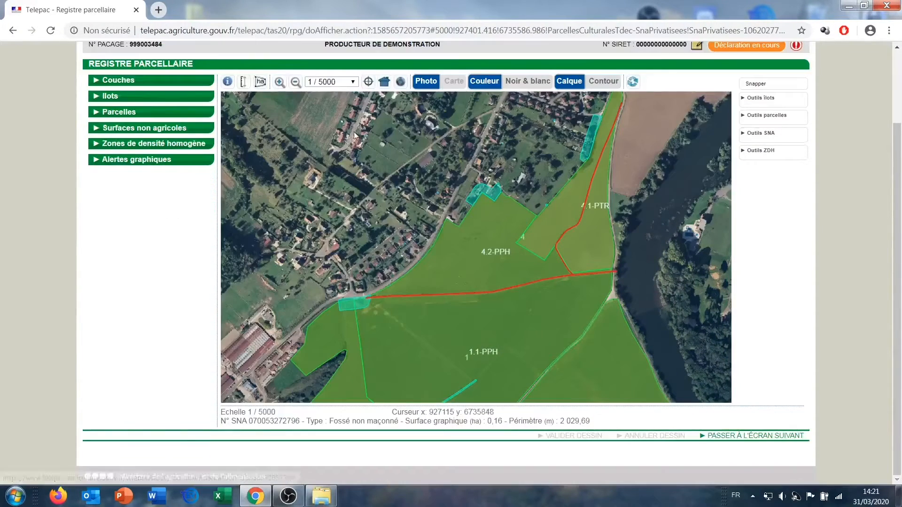
pyautogui.moveTo(524, 226); pyautogui.dragTo(484, 241)
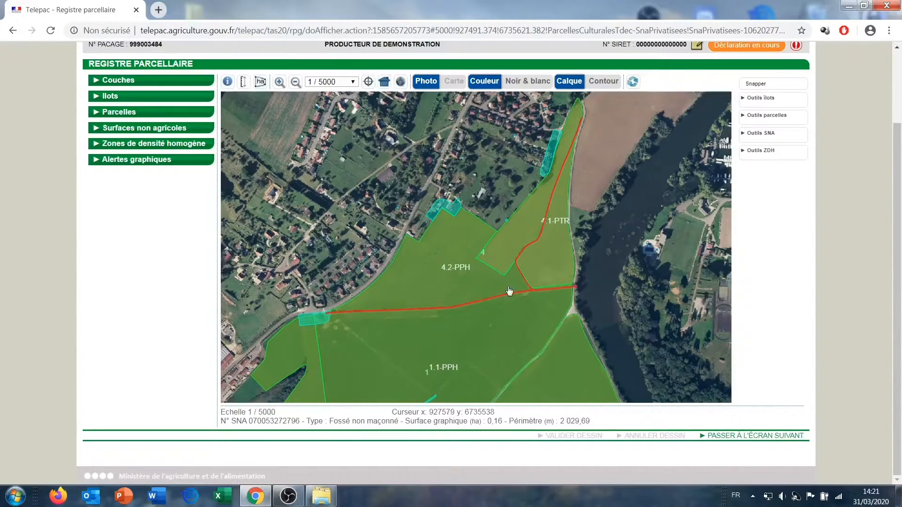
pyautogui.click(598, 82)
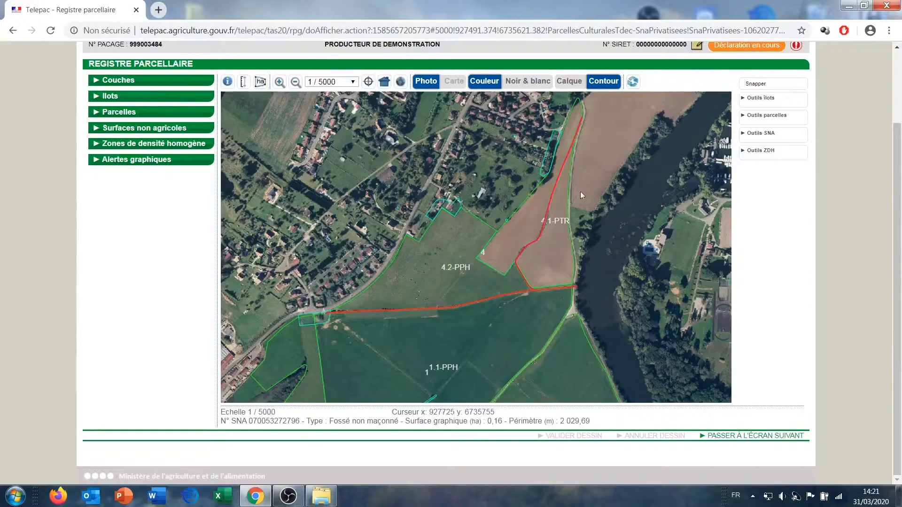
pyautogui.click(452, 255)
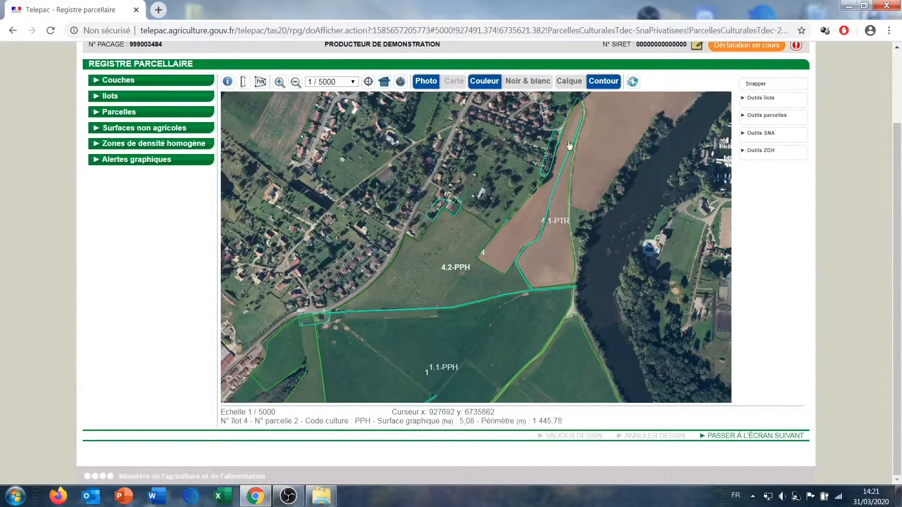
pyautogui.click(520, 251)
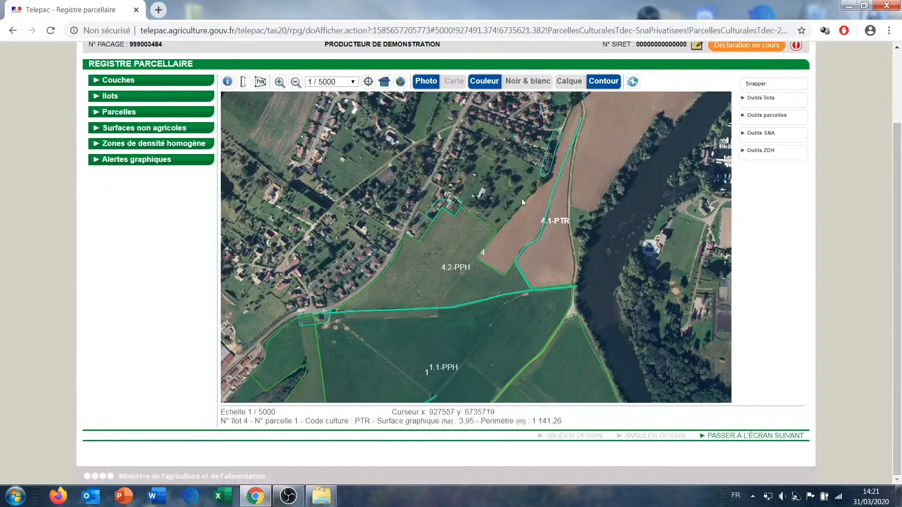
pyautogui.click(464, 249)
# Compare the filled and contour displays and the black-and-white and colour photos, with îlot 4, parcel 1 selected
pyautogui.click(569, 81)
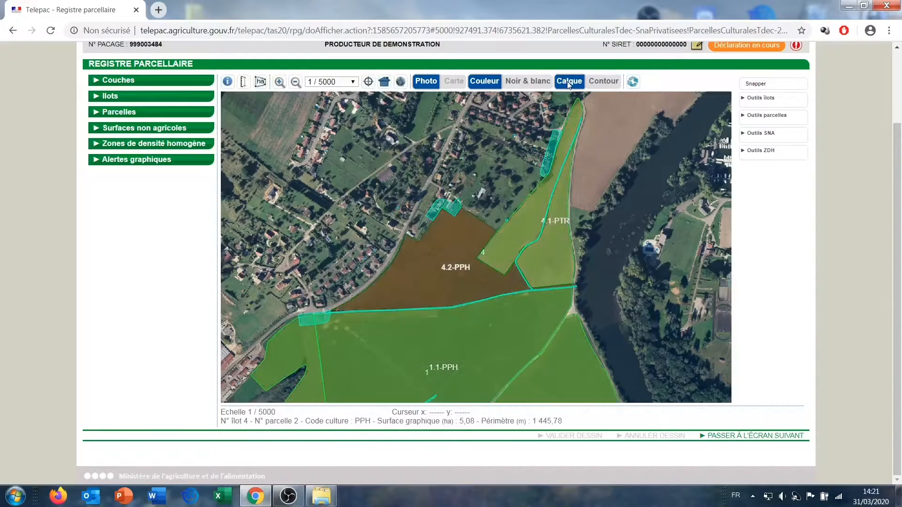
pyautogui.click(517, 245)
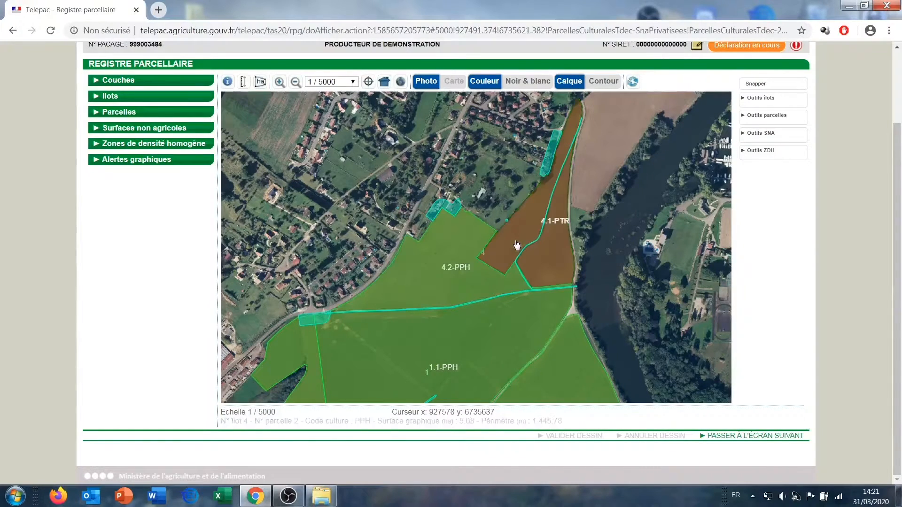
pyautogui.click(526, 87)
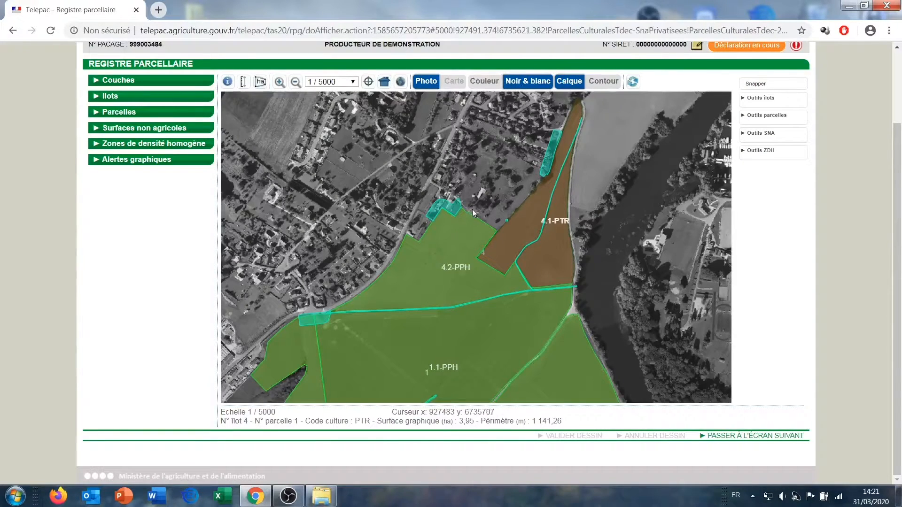
pyautogui.click(487, 84)
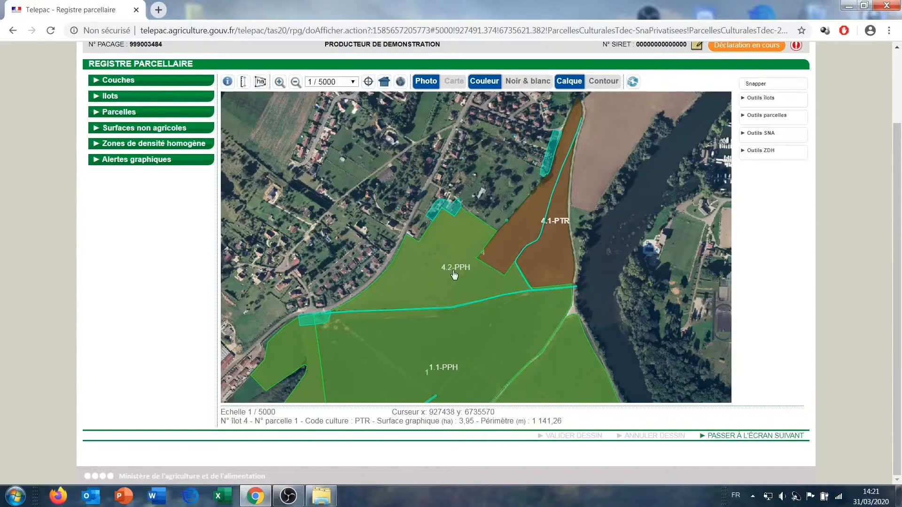
pyautogui.click(602, 83)
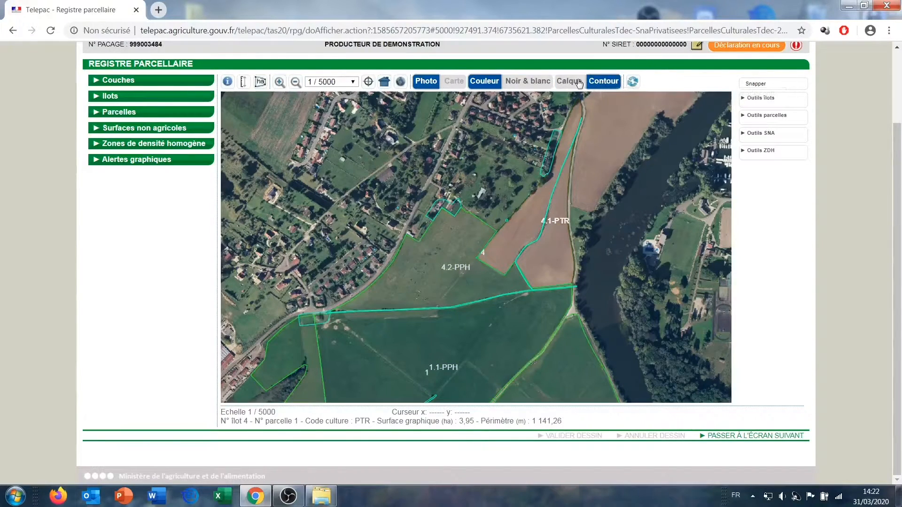
pyautogui.click(579, 83)
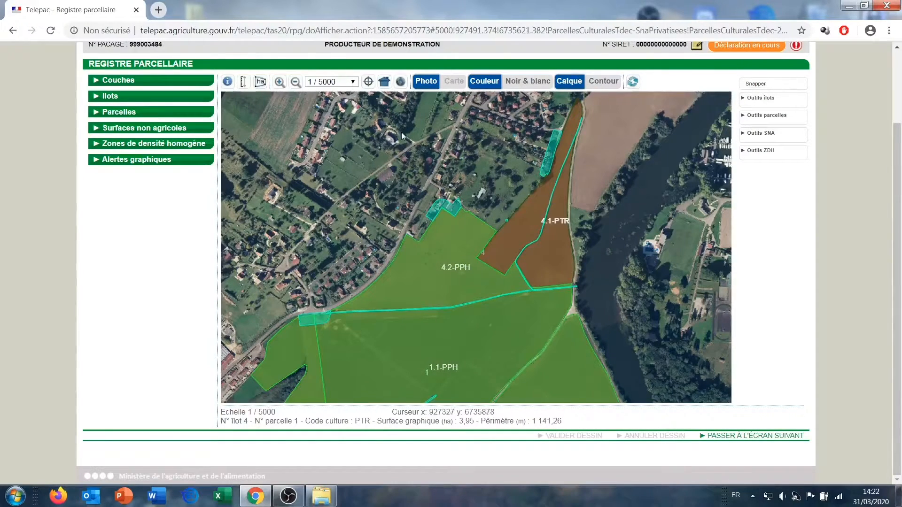
# Measure the distance from îlot 3's northern roadside boundary to the tip of the wooded strip and place a marker for it
pyautogui.moveTo(452, 254); pyautogui.dragTo(453, 162)
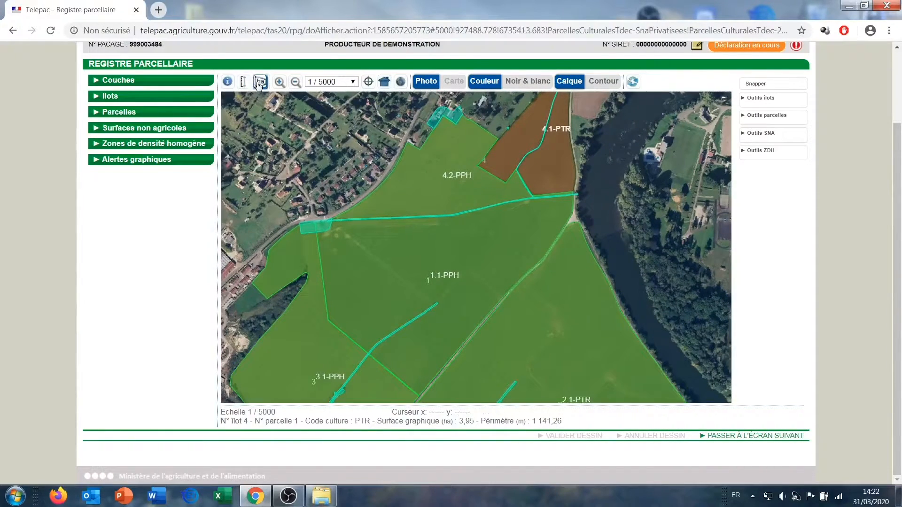
pyautogui.click(243, 82)
pyautogui.click(259, 83)
pyautogui.moveTo(341, 237); pyautogui.dragTo(487, 207)
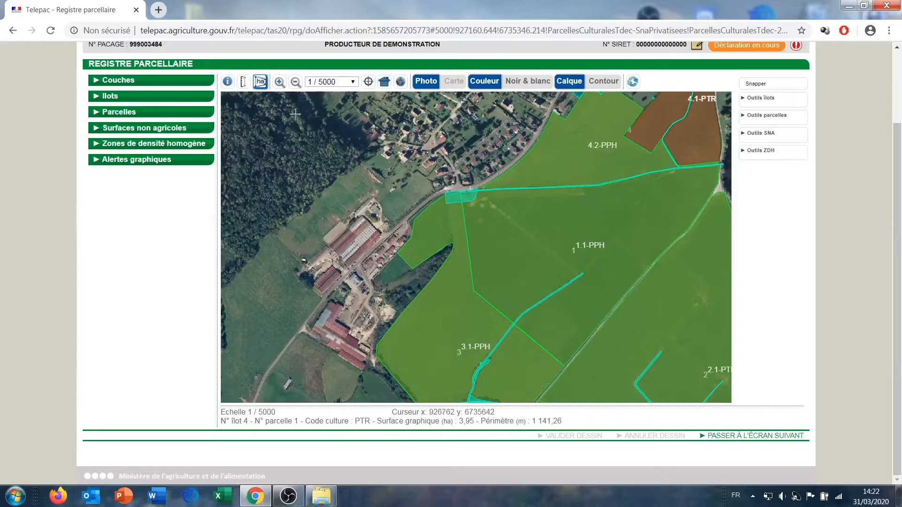
pyautogui.click(244, 83)
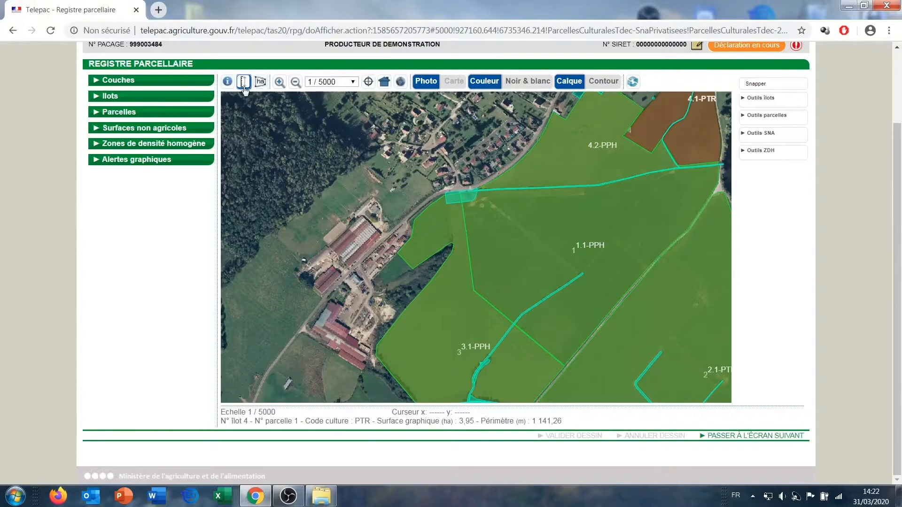
pyautogui.scroll(2, 480, 283)
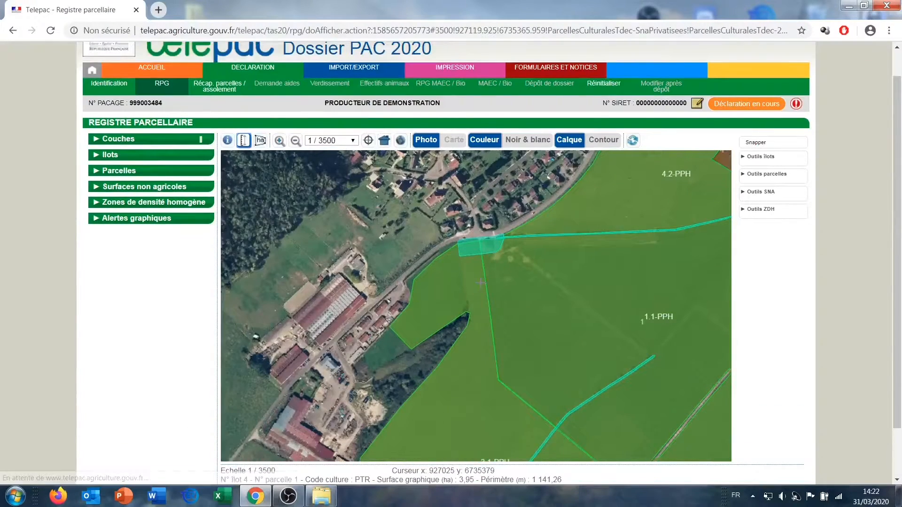
pyautogui.scroll(2, 481, 282)
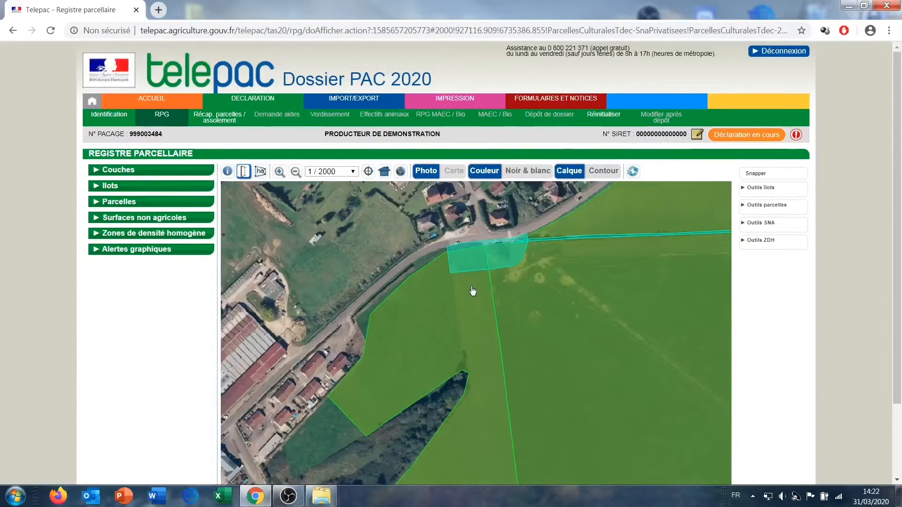
pyautogui.click(447, 254)
pyautogui.doubleClick(467, 374)
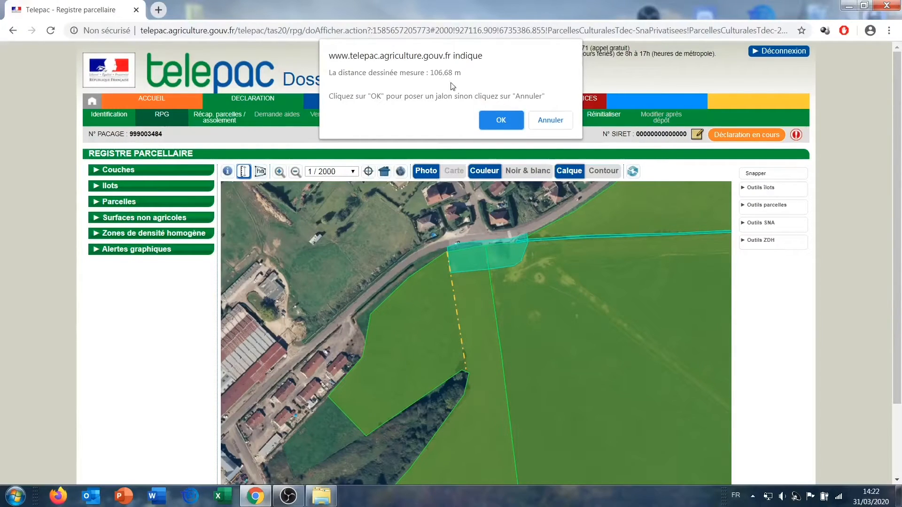
pyautogui.click(490, 120)
# Display contours only and measure the area of the north-eastern section of îlot 1, between the ditch and the track
pyautogui.click(260, 171)
pyautogui.scroll(-3, 262, 180)
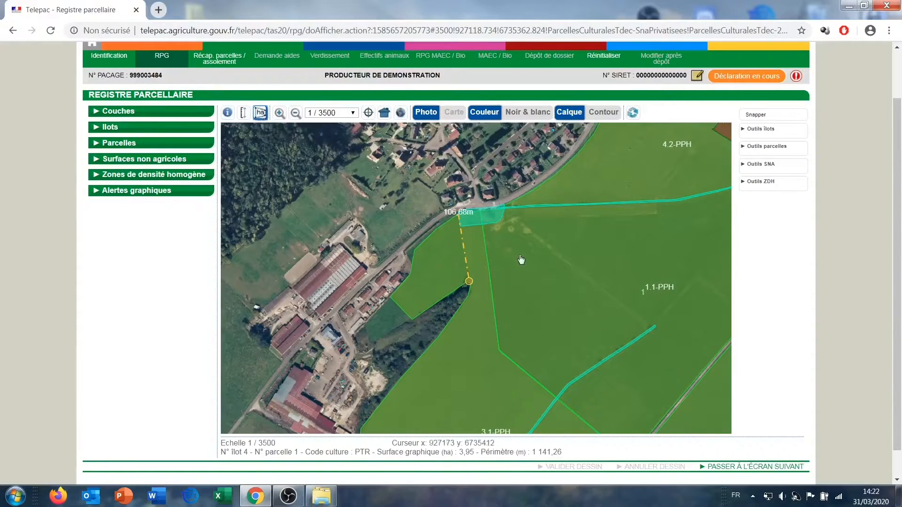
pyautogui.moveTo(614, 268); pyautogui.dragTo(461, 268)
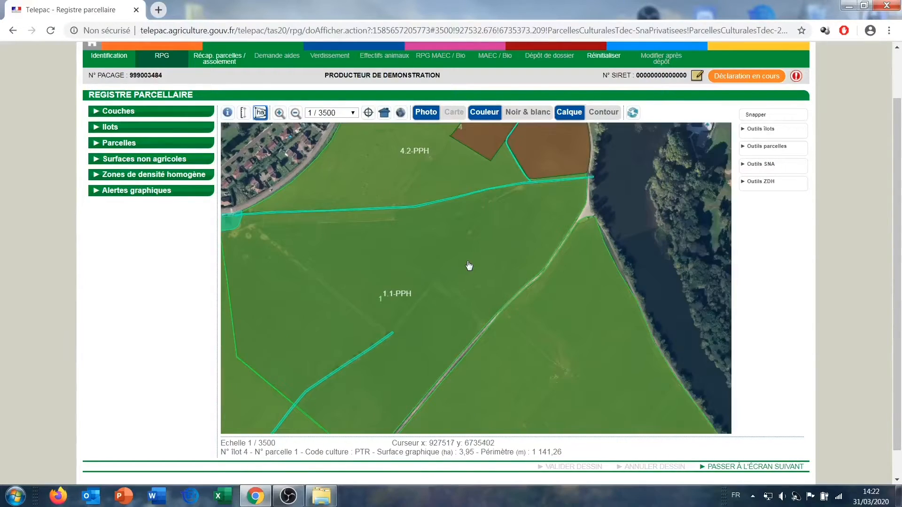
pyautogui.click(594, 113)
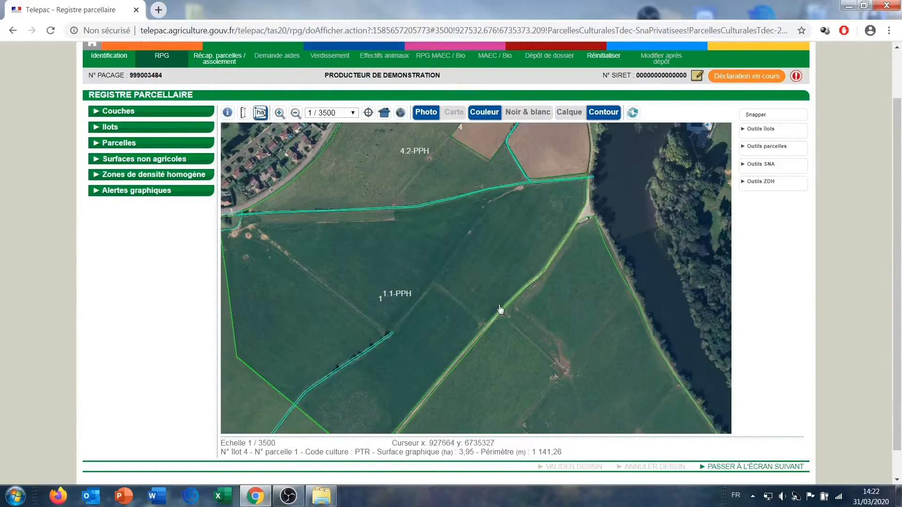
pyautogui.click(435, 283)
pyautogui.doubleClick(482, 324)
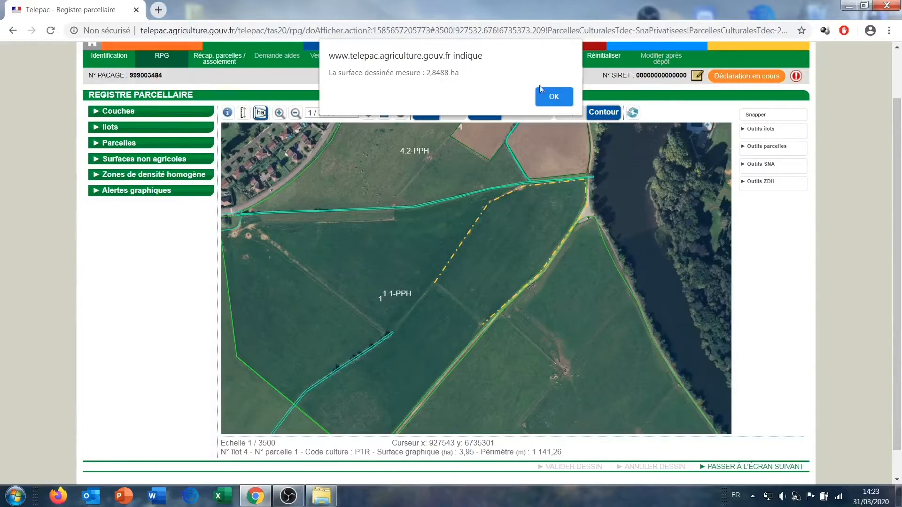
pyautogui.click(552, 96)
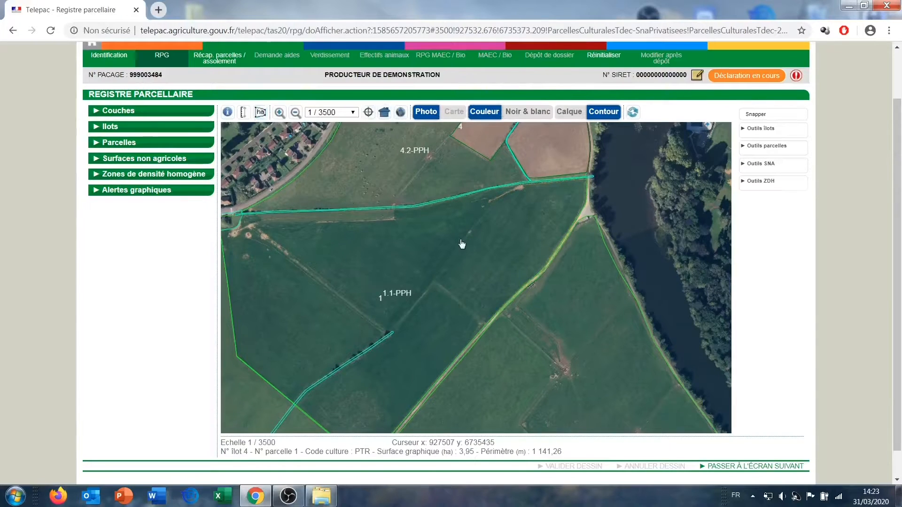
# Switch the îlots and parcels back to the filled layer display
pyautogui.scroll(-1, 460, 240)
pyautogui.moveTo(444, 238); pyautogui.dragTo(501, 238)
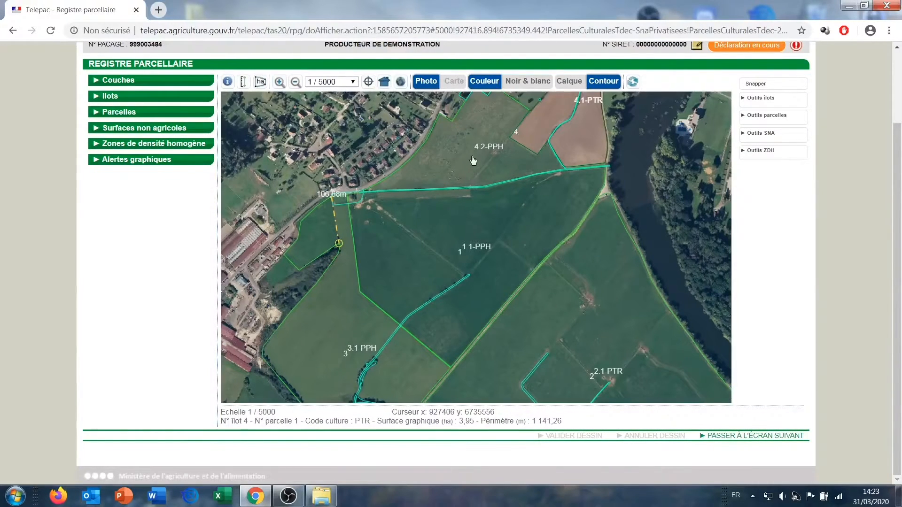
pyautogui.moveTo(589, 190); pyautogui.dragTo(565, 219)
pyautogui.click(570, 81)
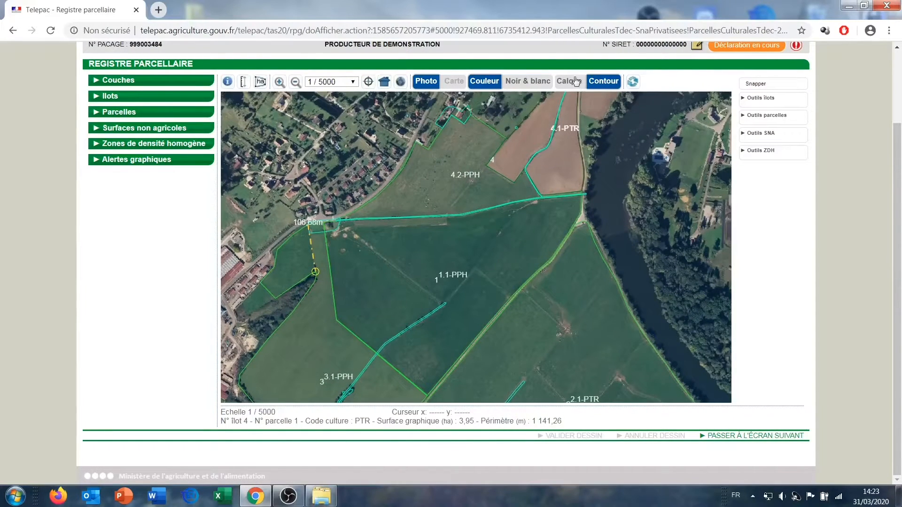
# Turn on Snapper around the northern part of îlot 3 and show the parcel tools
pyautogui.moveTo(506, 151); pyautogui.dragTo(479, 207)
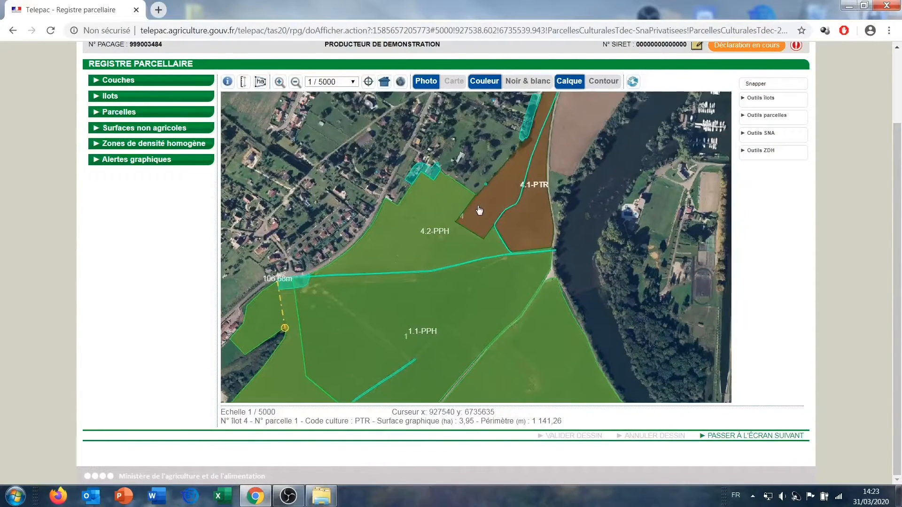
pyautogui.moveTo(424, 229); pyautogui.dragTo(553, 206)
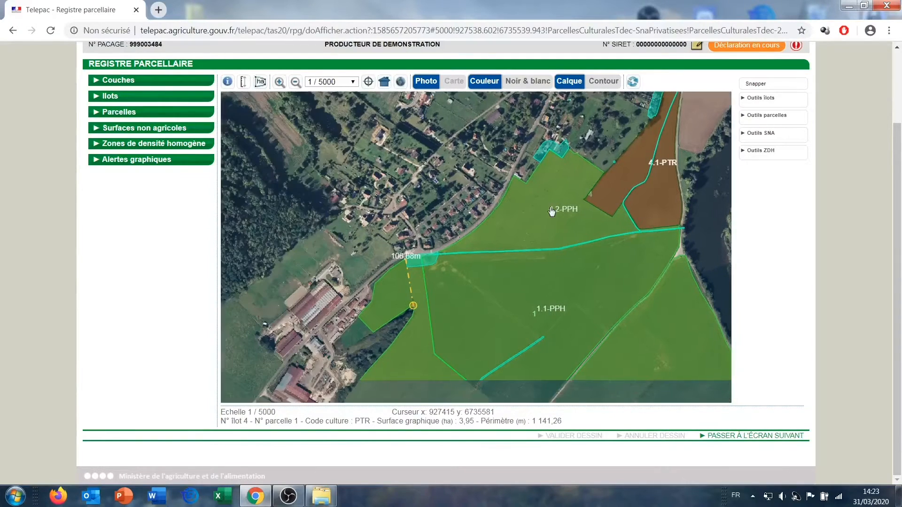
pyautogui.moveTo(409, 289); pyautogui.dragTo(454, 256)
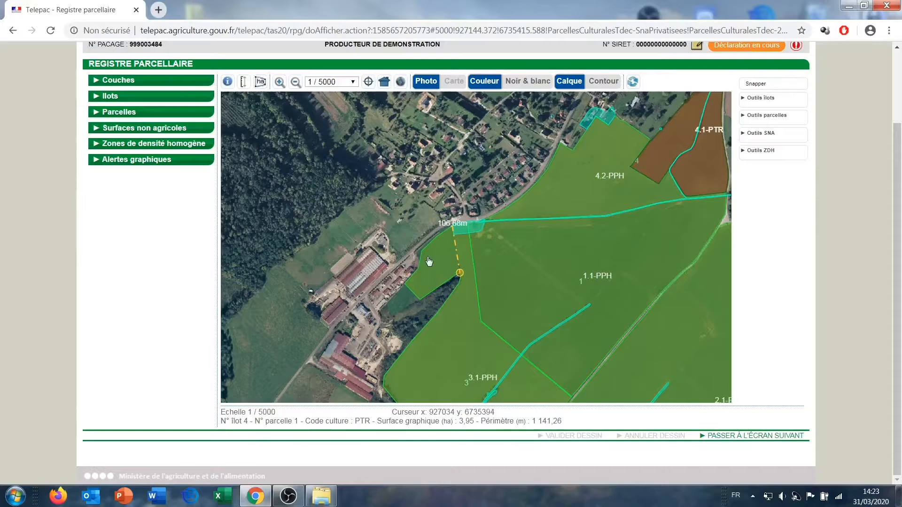
pyautogui.scroll(1, 419, 260)
pyautogui.moveTo(477, 318); pyautogui.dragTo(458, 288)
pyautogui.scroll(1, 409, 294)
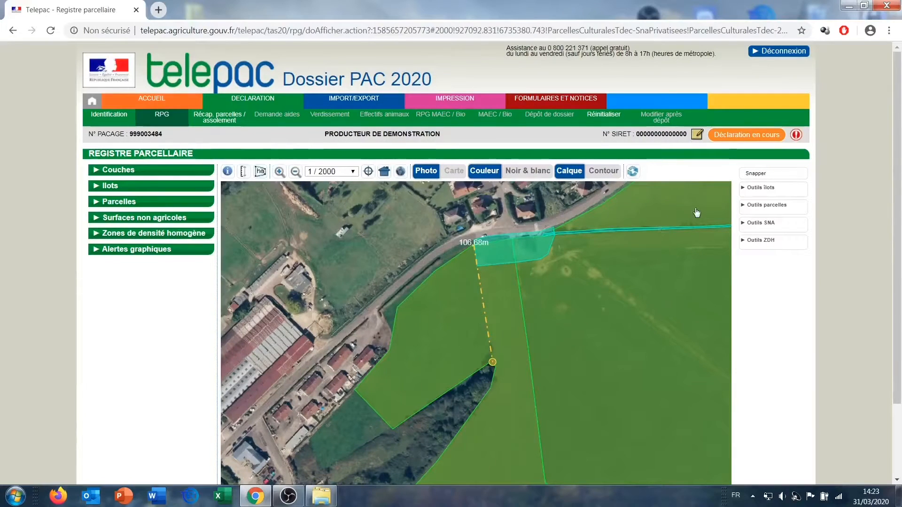
pyautogui.click(749, 174)
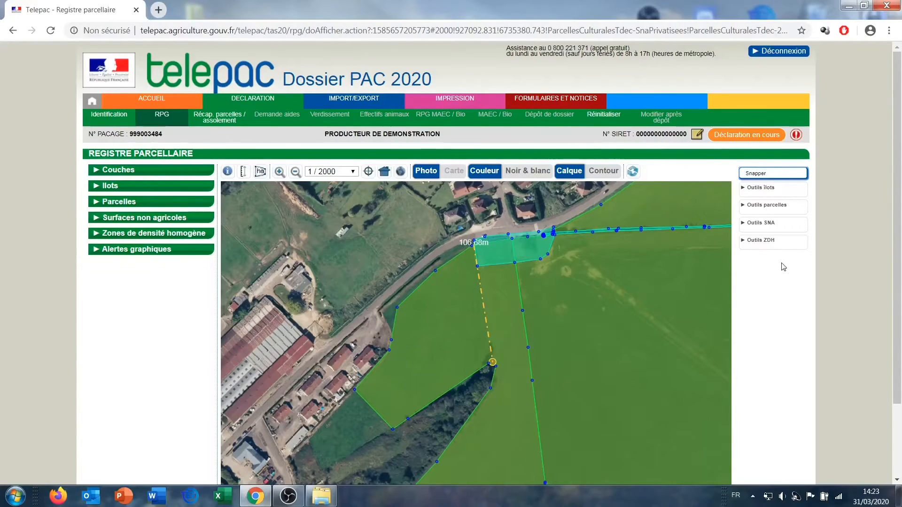
pyautogui.click(784, 206)
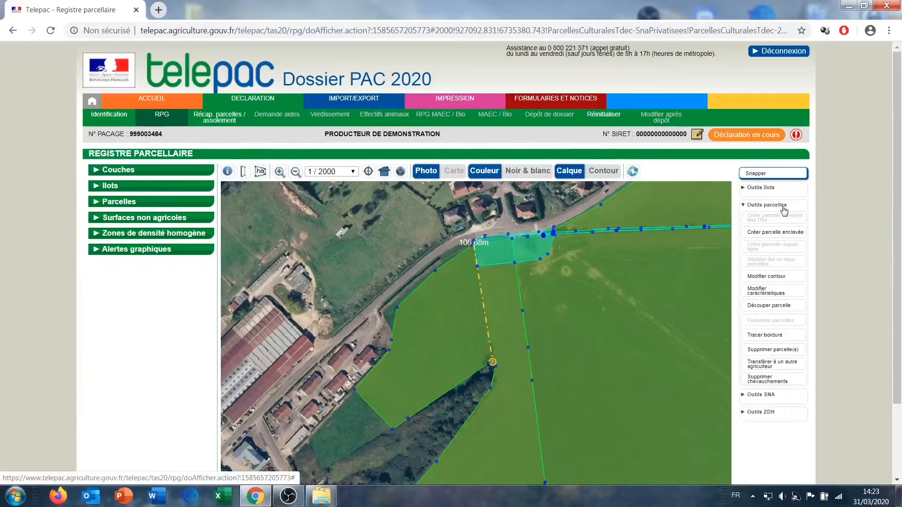
pyautogui.click(766, 278)
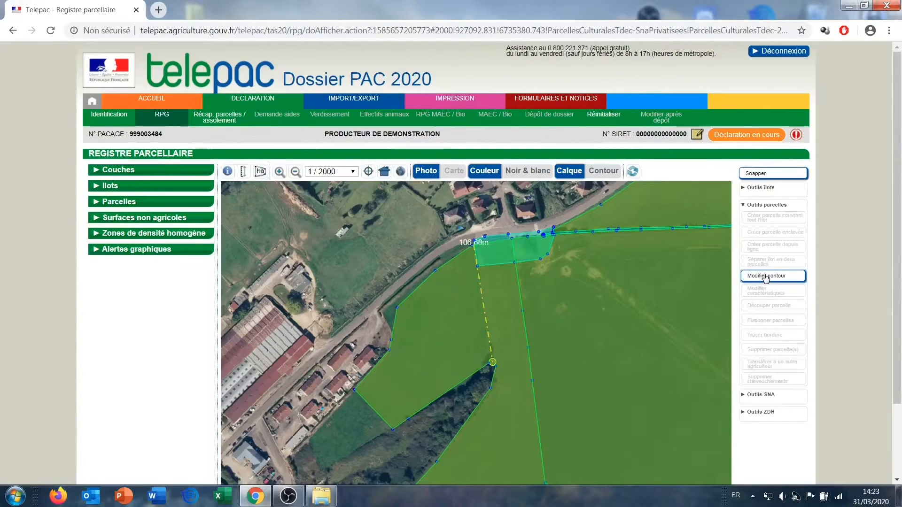
pyautogui.scroll(-1, 821, 288)
pyautogui.click(653, 466)
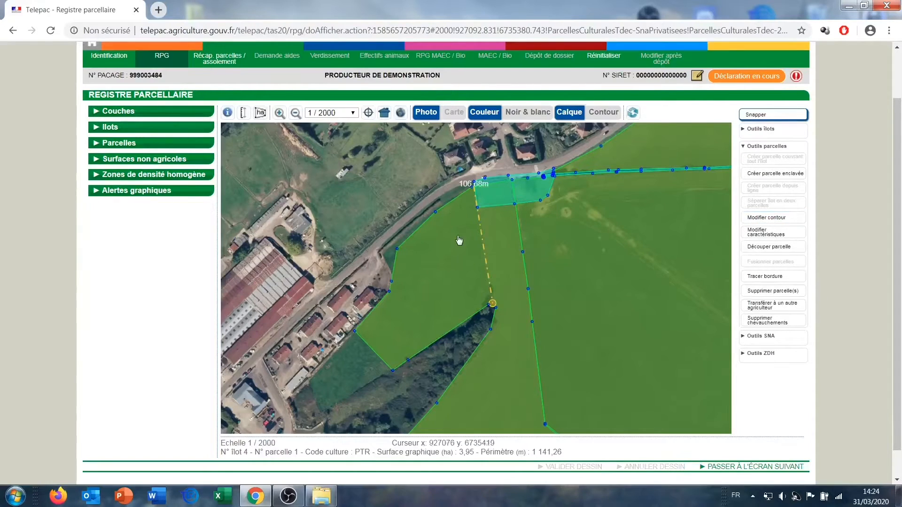
# Modify the contour of îlot 3's parcel 1, extending its north-western boundary outward to follow the edge of the road
pyautogui.click(459, 240)
pyautogui.click(766, 217)
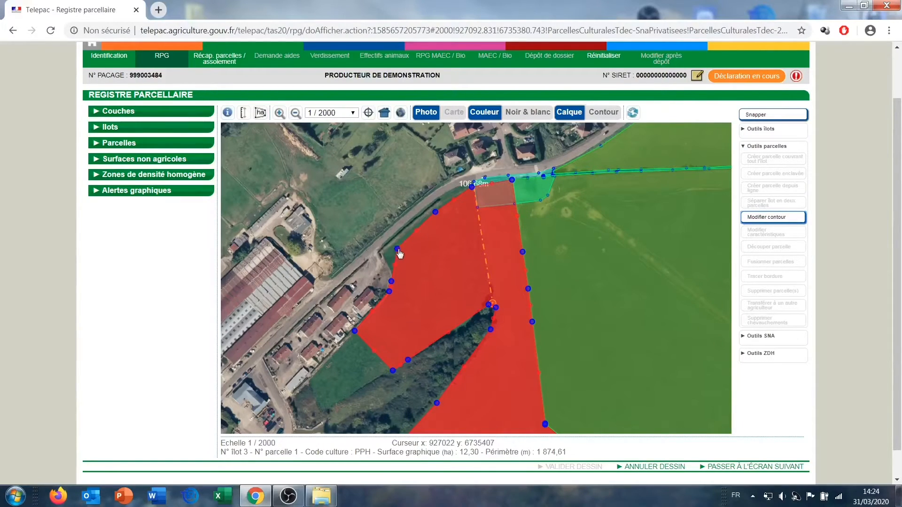
pyautogui.moveTo(397, 248); pyautogui.dragTo(381, 254)
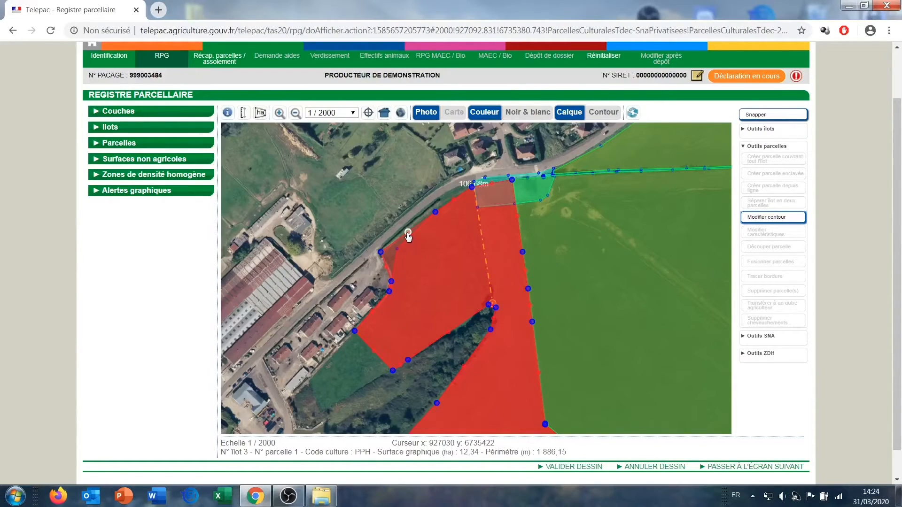
pyautogui.moveTo(404, 232); pyautogui.dragTo(455, 189)
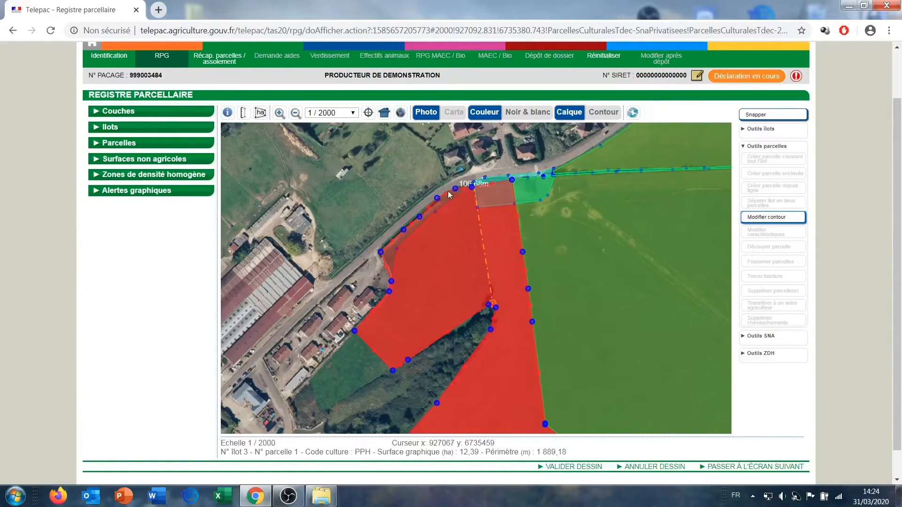
pyautogui.moveTo(447, 193); pyautogui.dragTo(432, 171)
pyautogui.press('Delete')
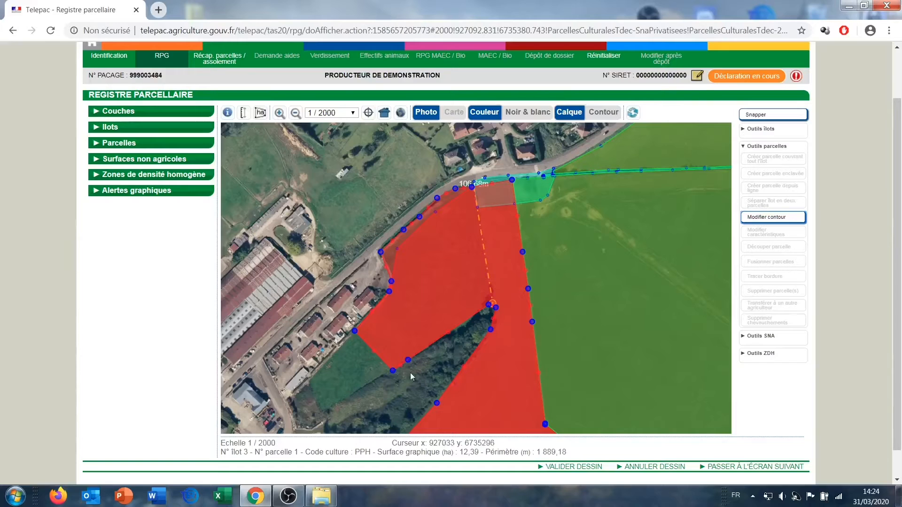
# Validate the drawing and save the îlot change with the reason "Photo aérienne reflétant le terrain. Recalage du dessin de l'îlot par rapport à la photo"
pyautogui.click(560, 467)
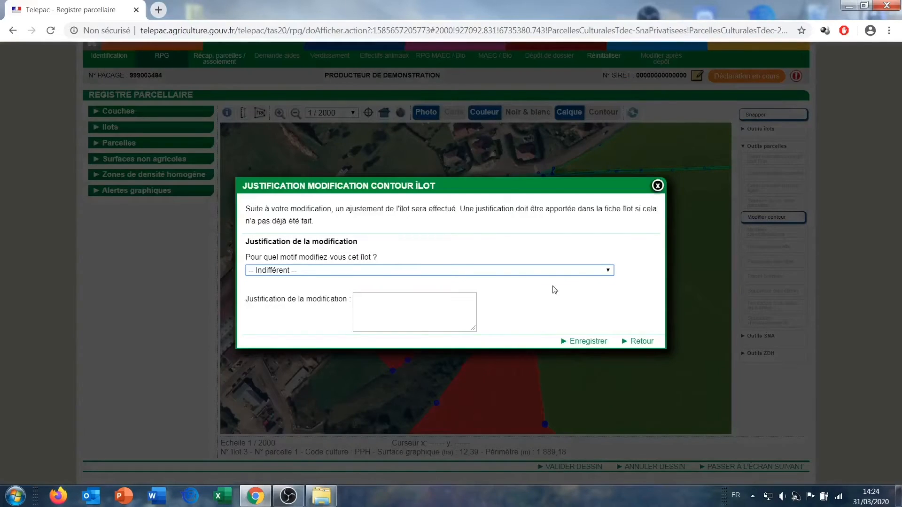
pyautogui.click(395, 266)
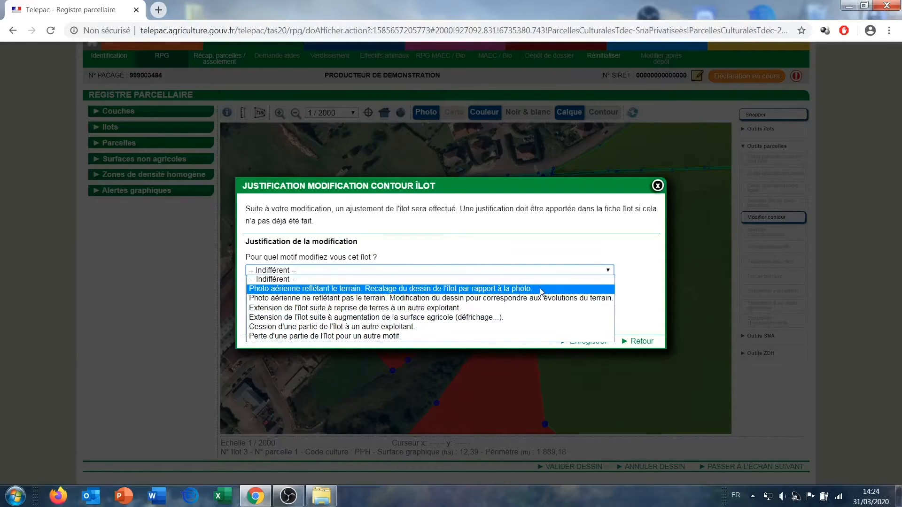
pyautogui.click(508, 288)
pyautogui.click(579, 342)
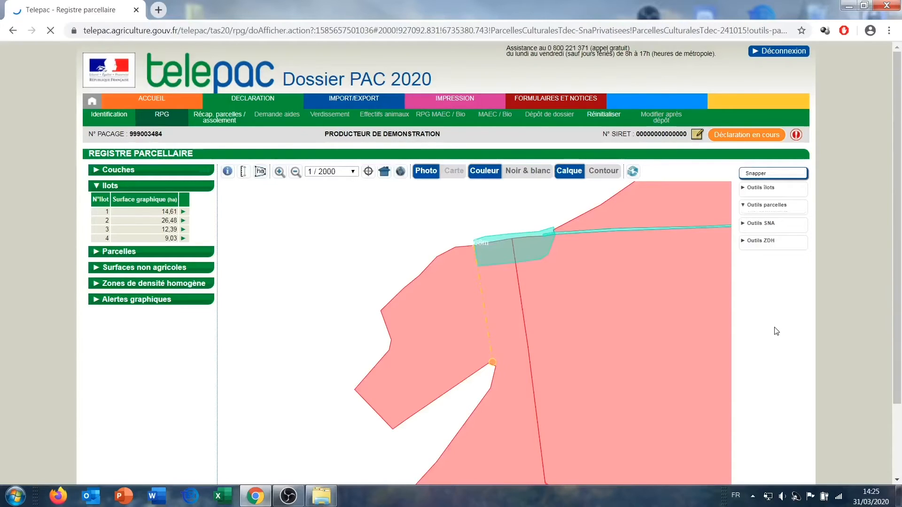
pyautogui.scroll(-1, 794, 316)
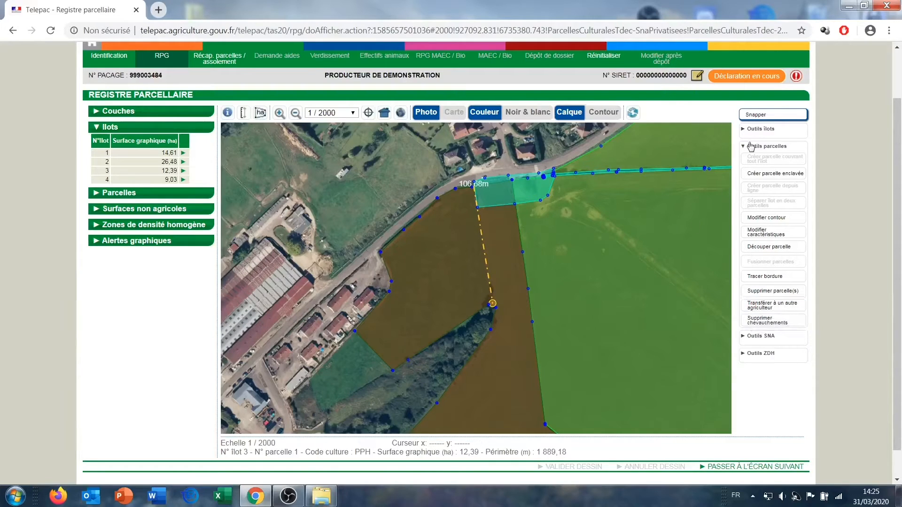
# Show the îlot tools, then locate îlot 1 and îlot 3 on the map from the îlot list
pyautogui.click(760, 128)
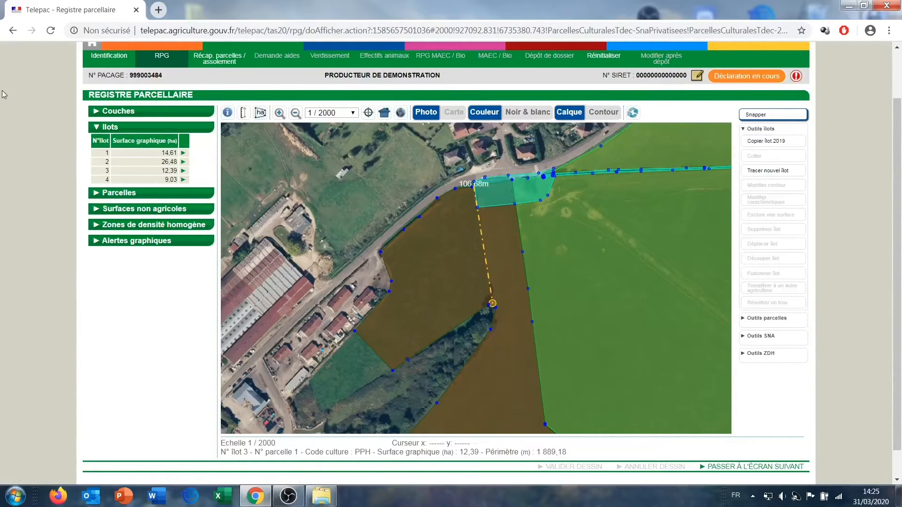
pyautogui.click(118, 111)
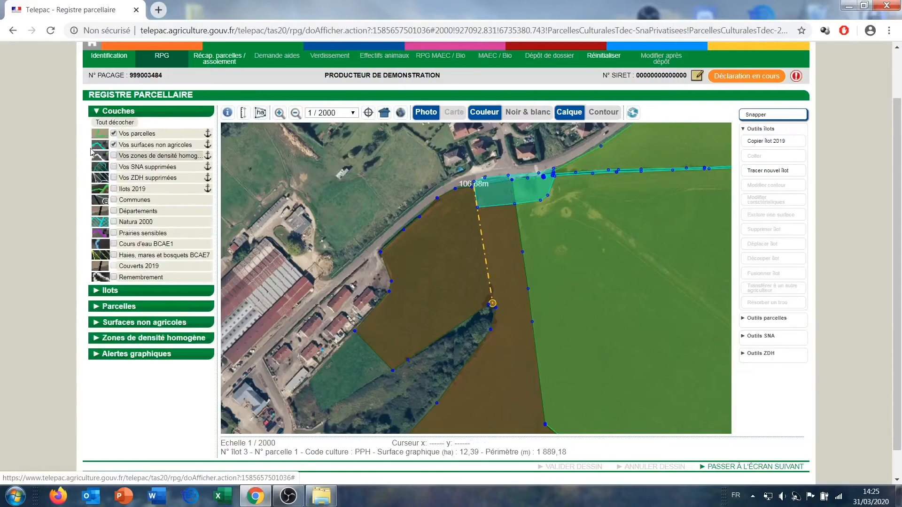
pyautogui.click(112, 290)
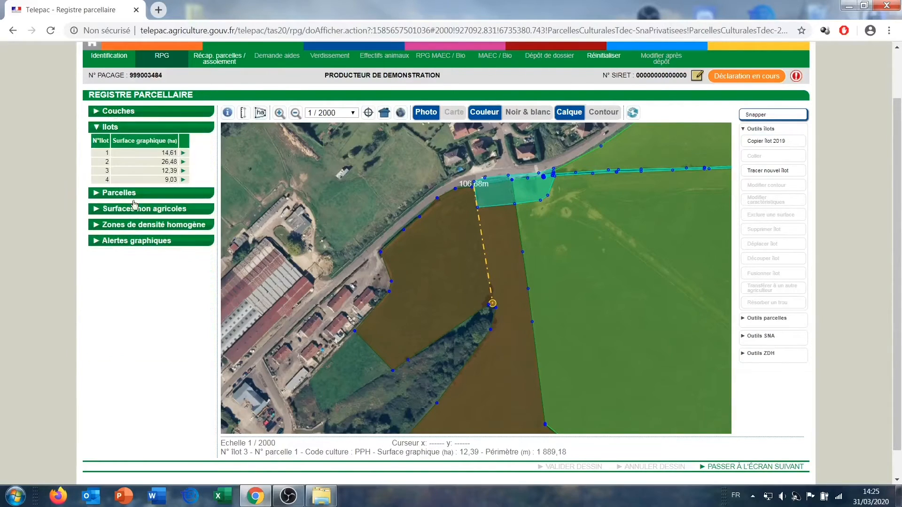
pyautogui.click(135, 158)
pyautogui.scroll(-1, 492, 201)
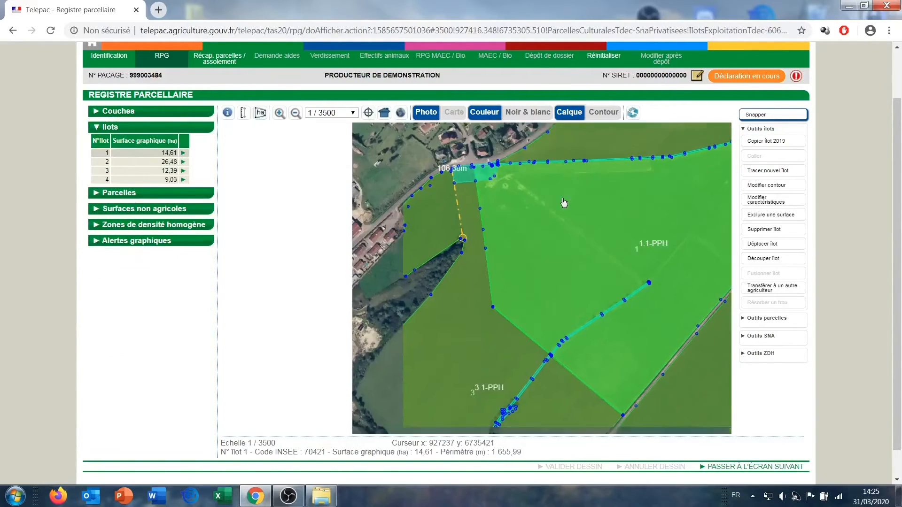
pyautogui.click(104, 171)
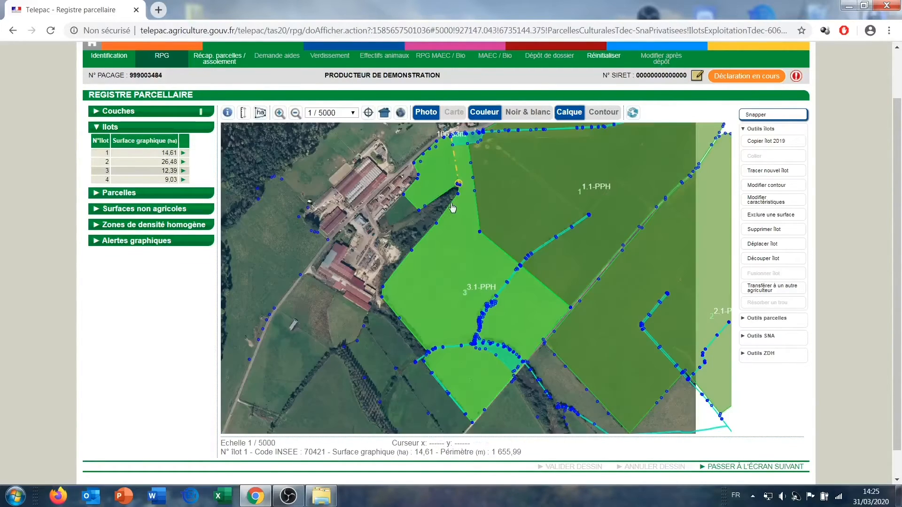
pyautogui.moveTo(453, 181); pyautogui.dragTo(451, 229)
pyautogui.scroll(2, 799, 210)
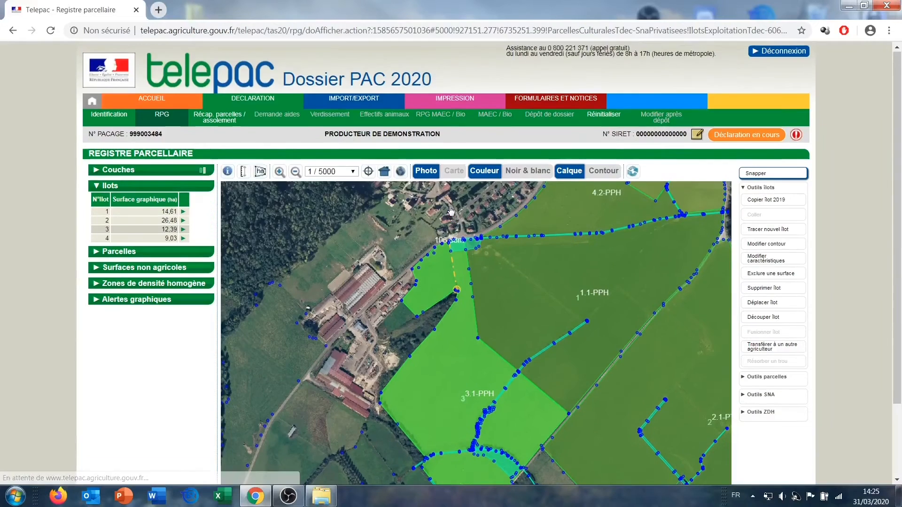
# Try to pull îlot 3's north-western roadside contour inward with the îlot contour tool, and abandon the drawing
pyautogui.click(776, 243)
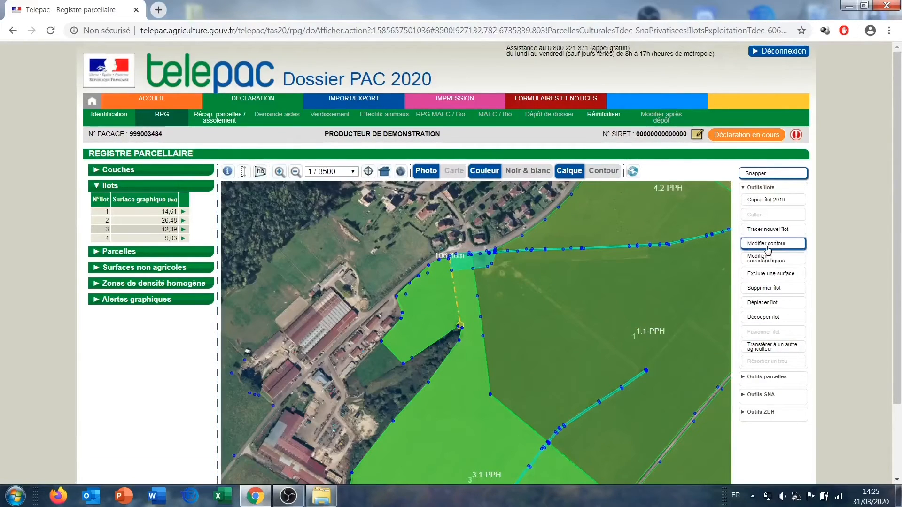
pyautogui.moveTo(419, 279); pyautogui.dragTo(420, 300)
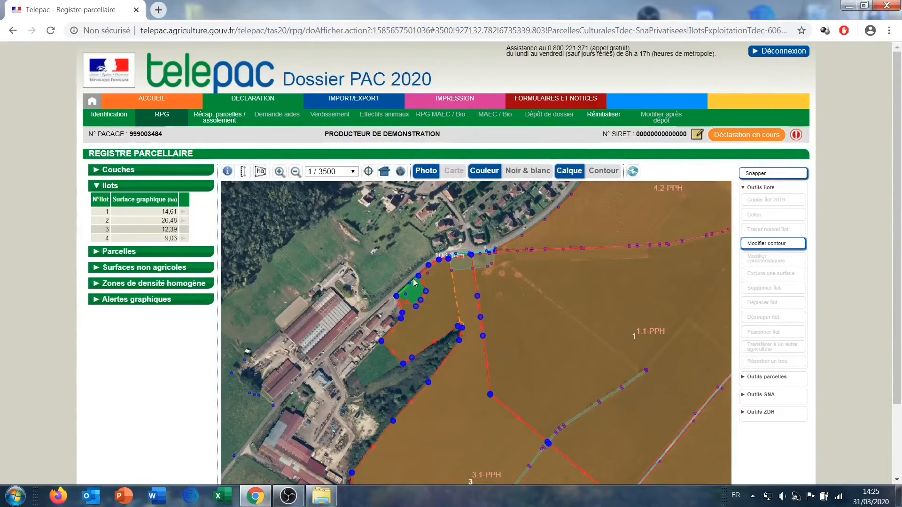
pyautogui.scroll(-2, 854, 284)
pyautogui.click(641, 468)
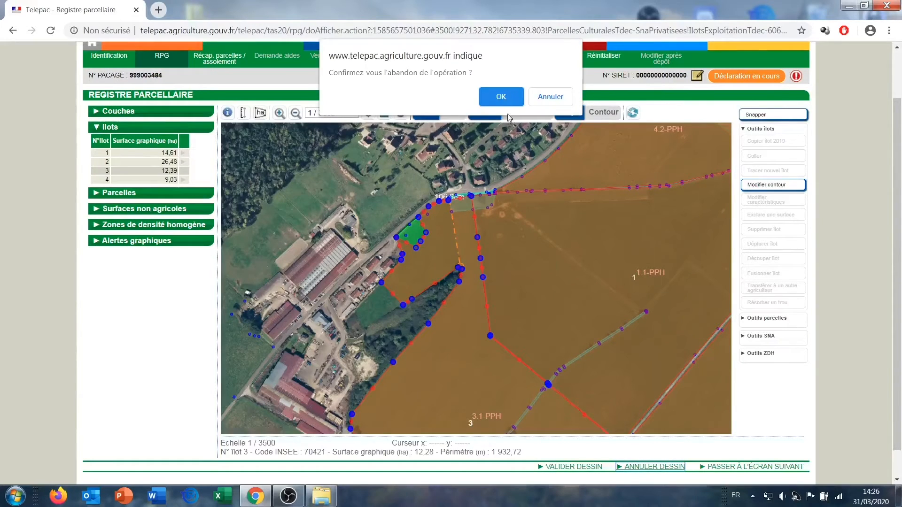
pyautogui.click(500, 92)
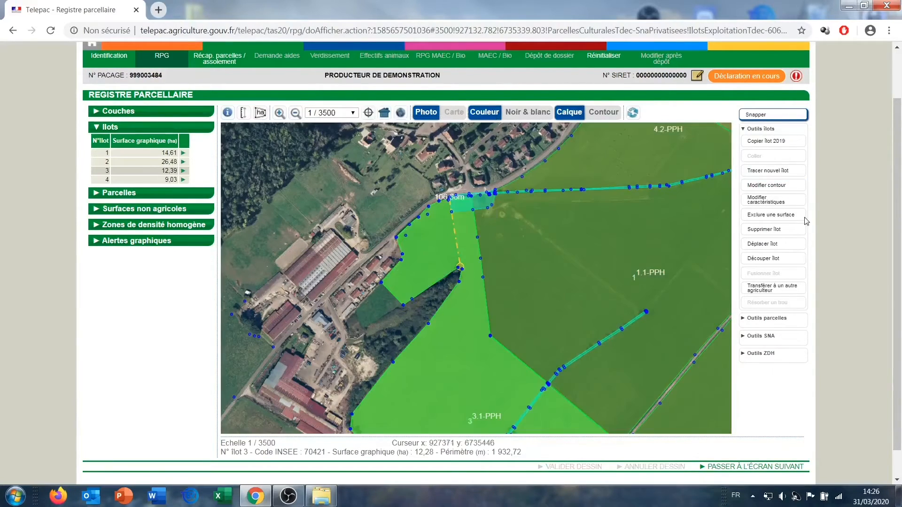
# Turn off Snapper on the map around îlots 1 and 3
pyautogui.click(776, 116)
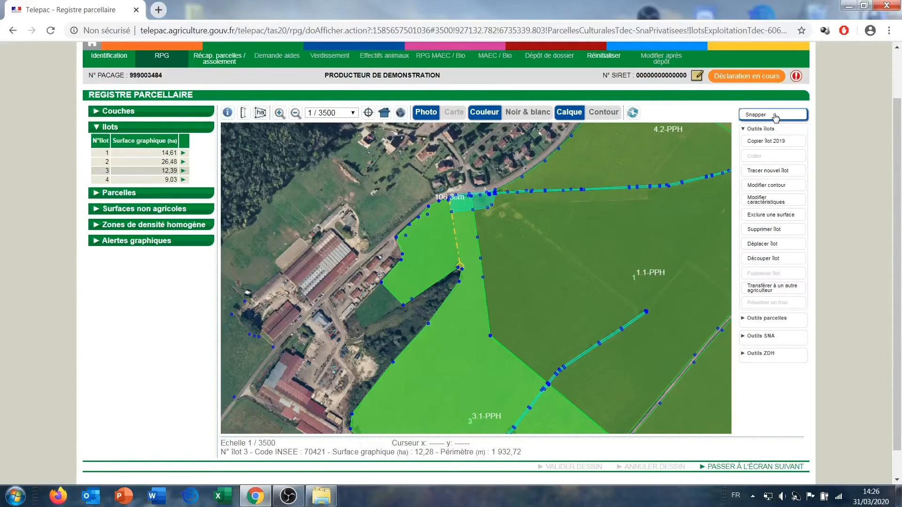
pyautogui.moveTo(590, 304); pyautogui.dragTo(441, 288)
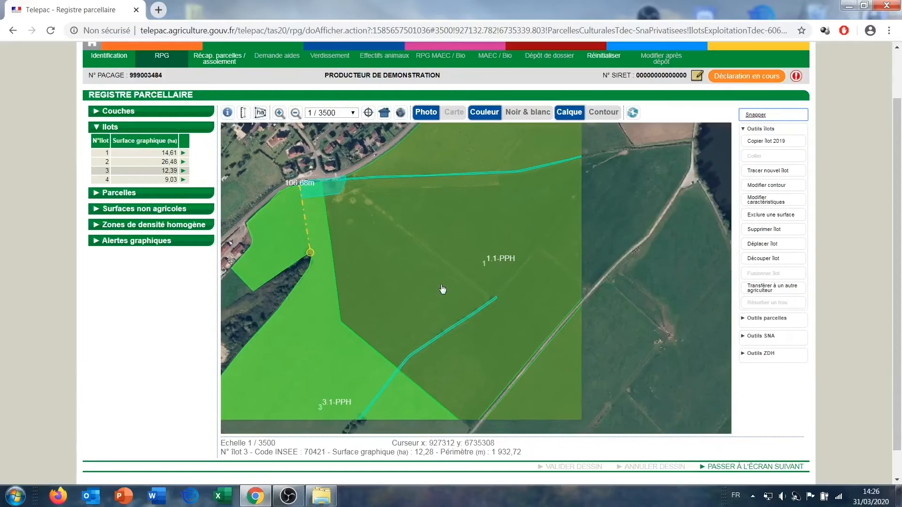
pyautogui.scroll(-1, 442, 288)
pyautogui.scroll(-1, 443, 289)
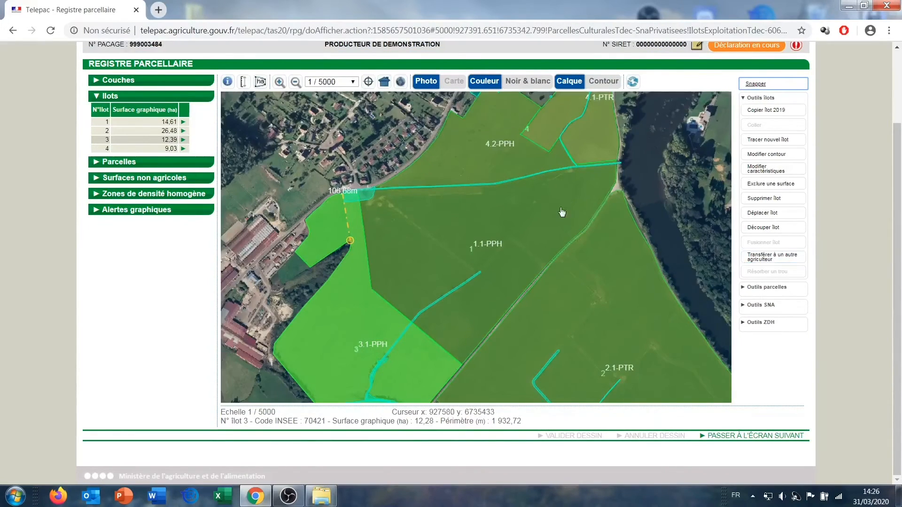
# Review which parcel tools and non-agricultural surface (SNA) tools are available while îlot 3 is selected
pyautogui.click(767, 287)
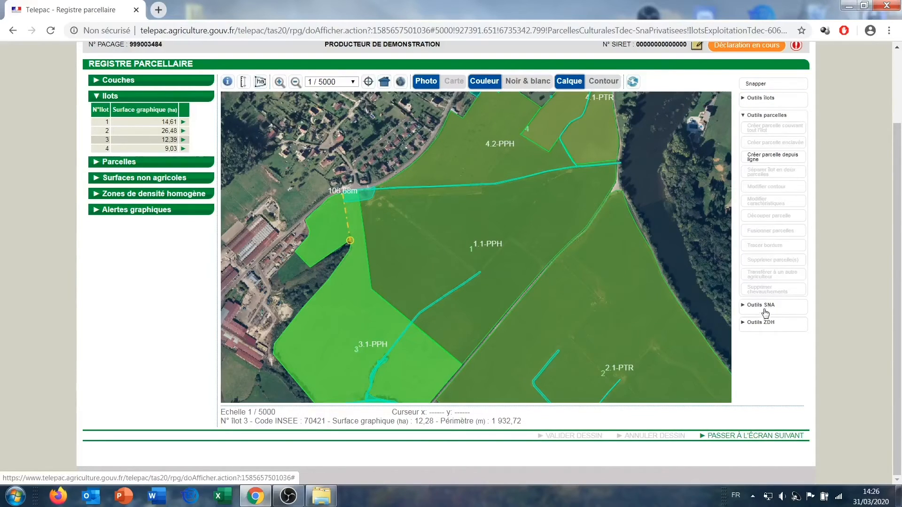
pyautogui.click(761, 305)
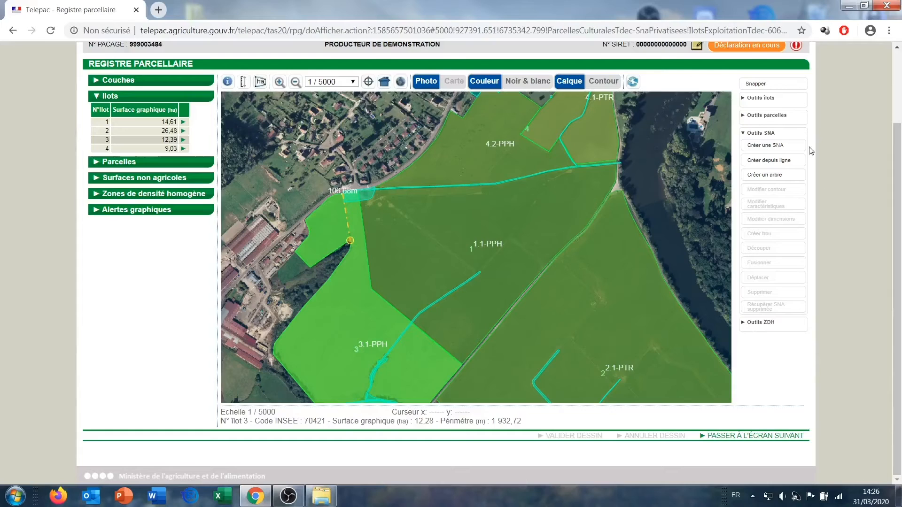
pyautogui.moveTo(528, 207); pyautogui.dragTo(506, 249)
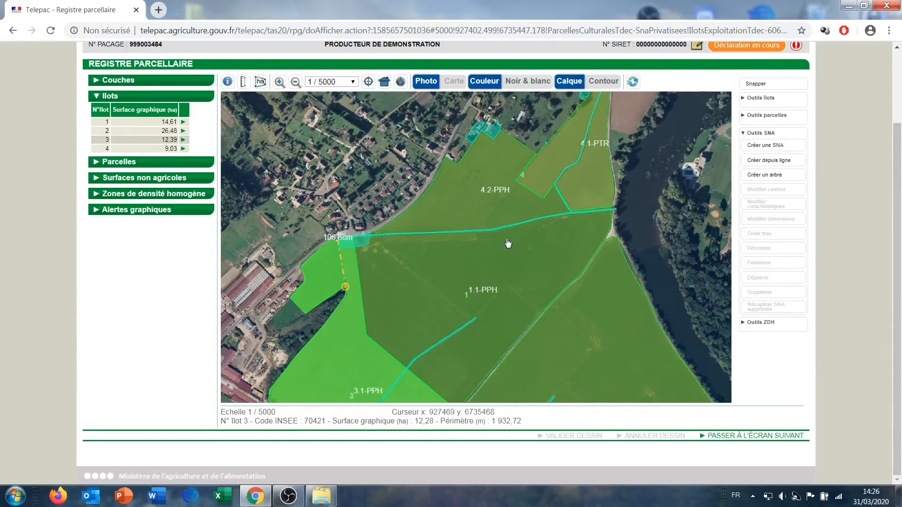
pyautogui.moveTo(378, 254); pyautogui.dragTo(442, 257)
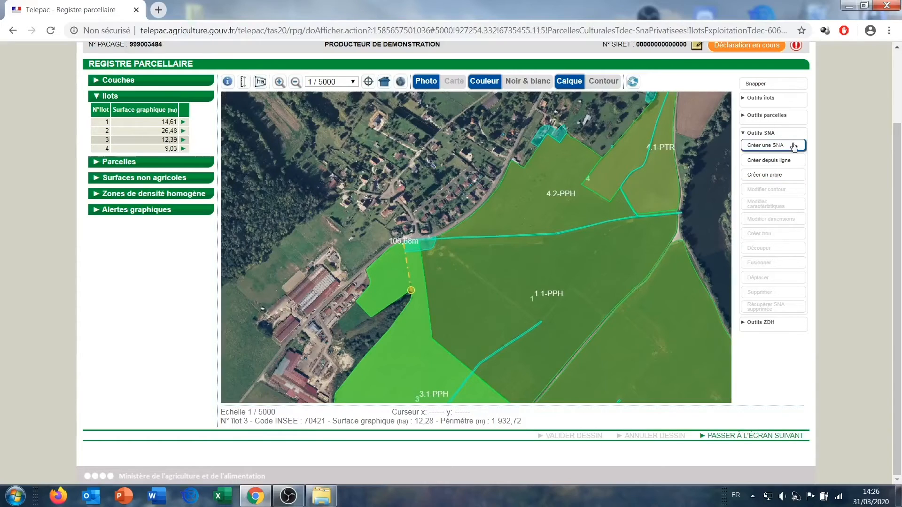
# Select parcel 1 of îlot 1 and review the parcel tools and îlot tools available for it
pyautogui.click(771, 116)
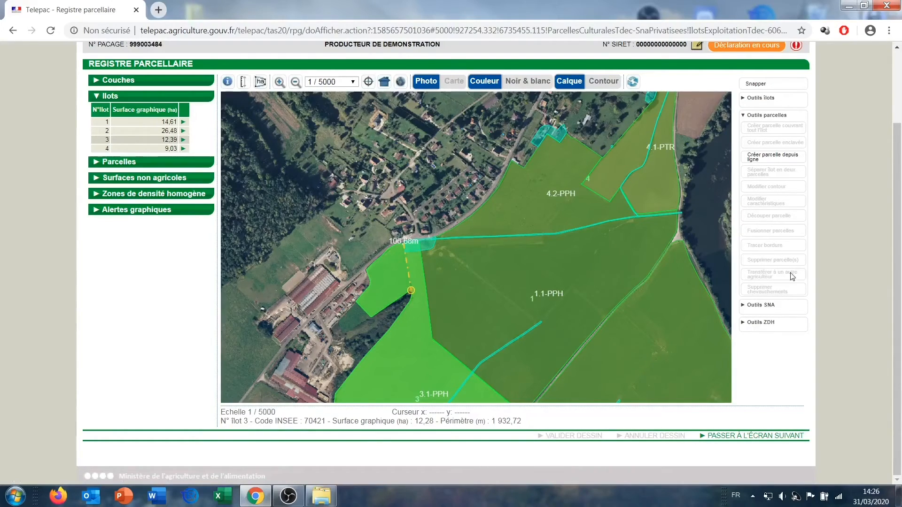
pyautogui.click(626, 267)
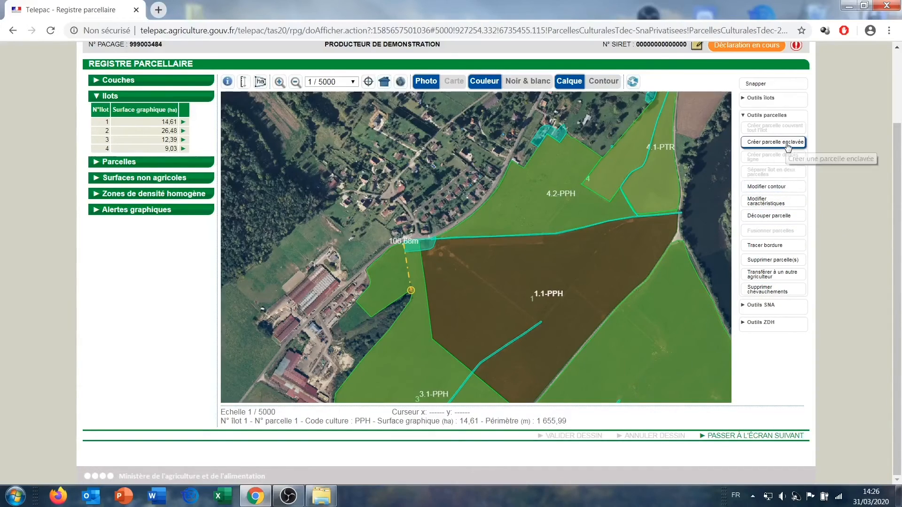
pyautogui.click(775, 99)
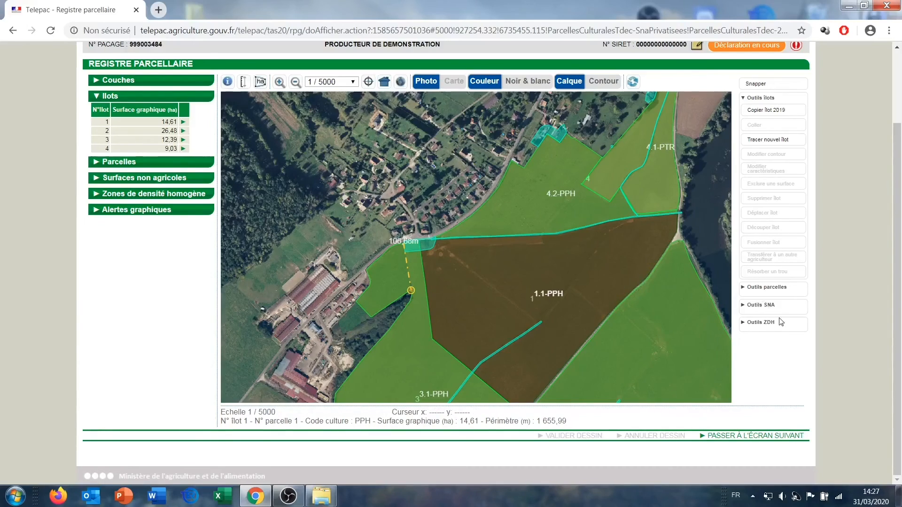
pyautogui.scroll(2, 822, 334)
pyautogui.scroll(-2, 821, 334)
pyautogui.scroll(1, 821, 334)
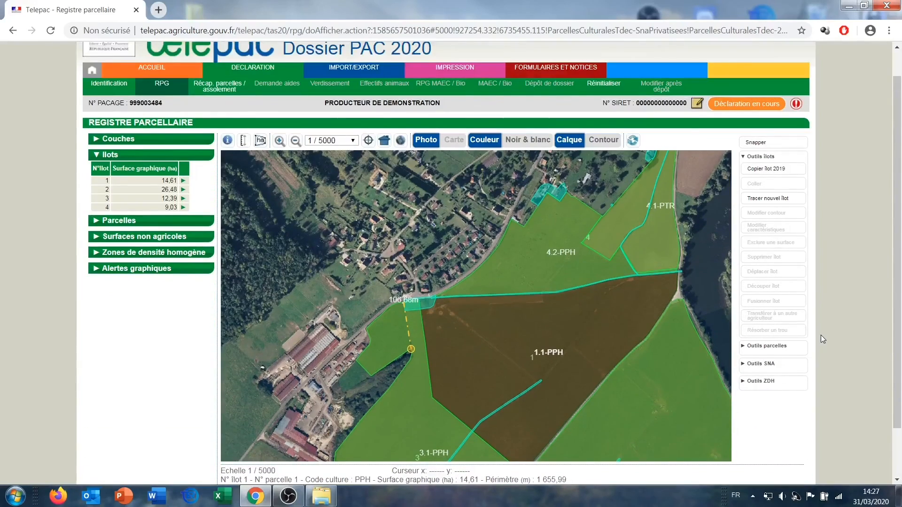